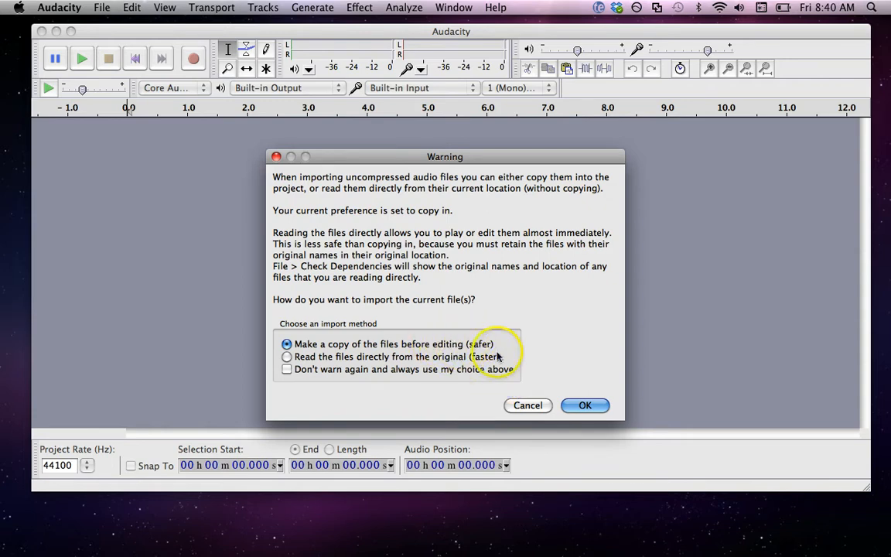
Step: Import the drums audio file by making a copy of it before editing
click(585, 405)
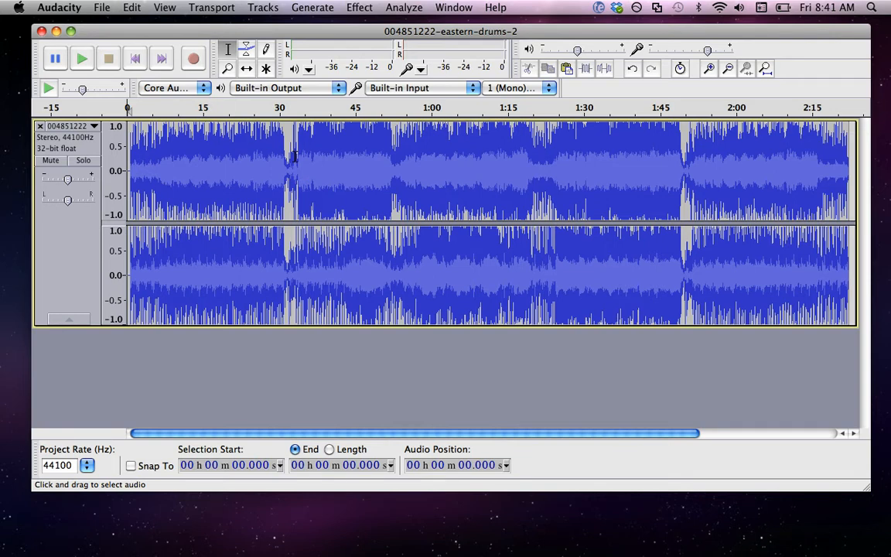
Step: Select the opening of the drums track from 0 to about 35.7 seconds and copy it
click(709, 69)
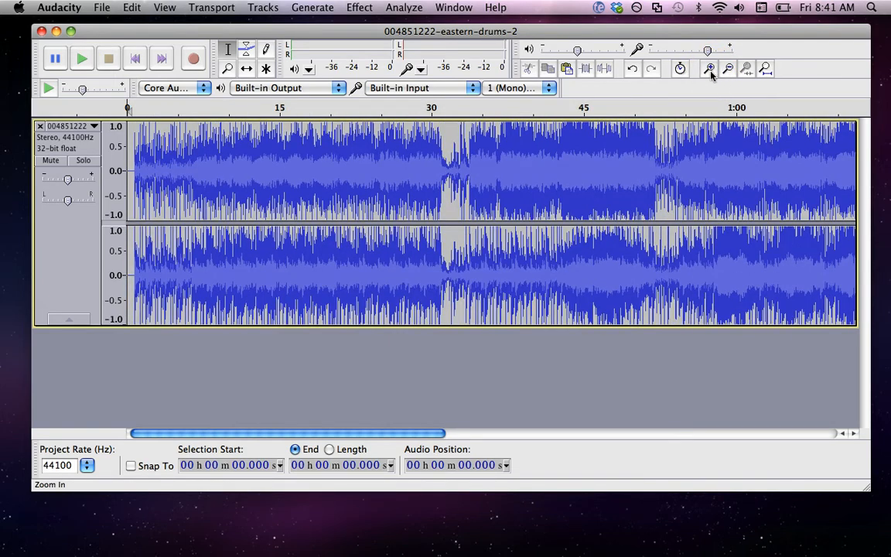
click(709, 69)
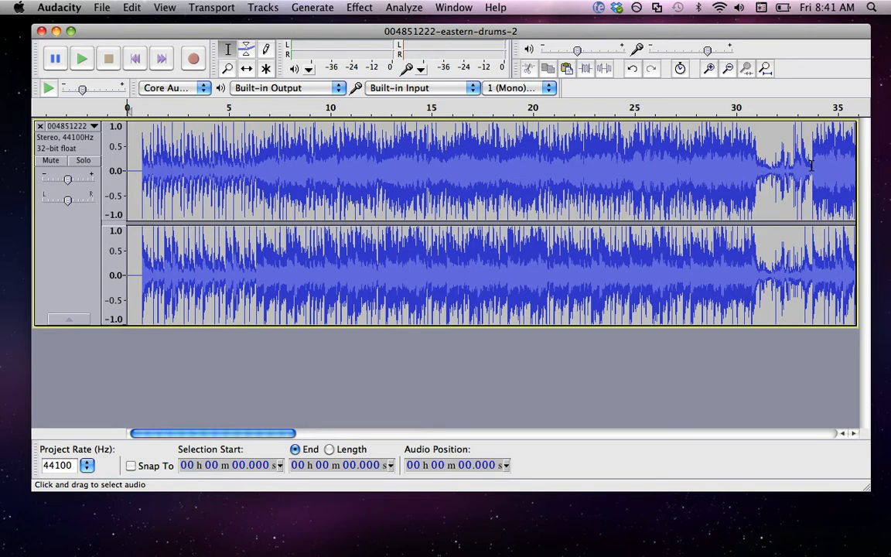
click(752, 163)
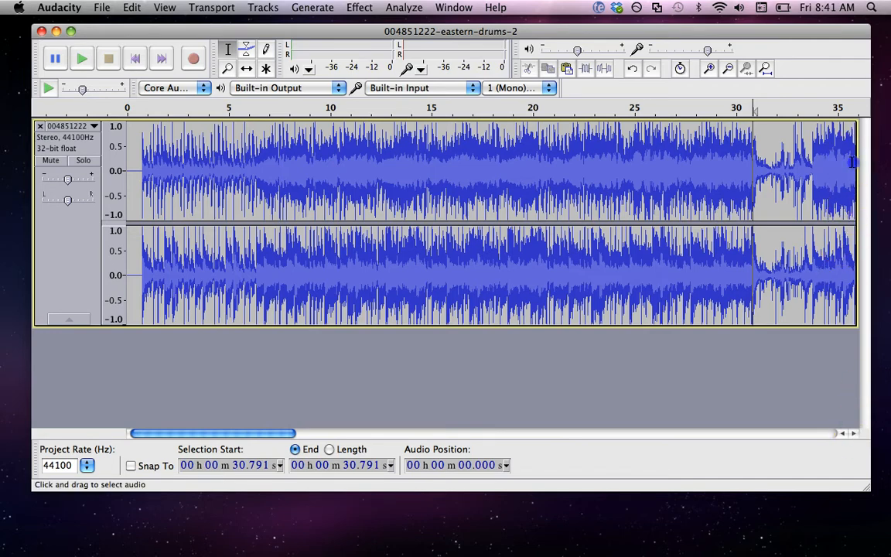
drag(852, 162, 118, 222)
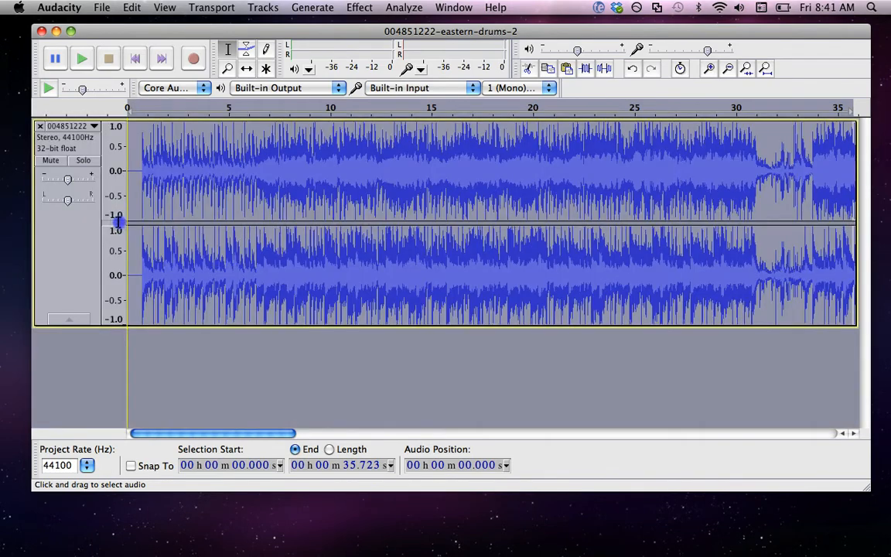
click(131, 7)
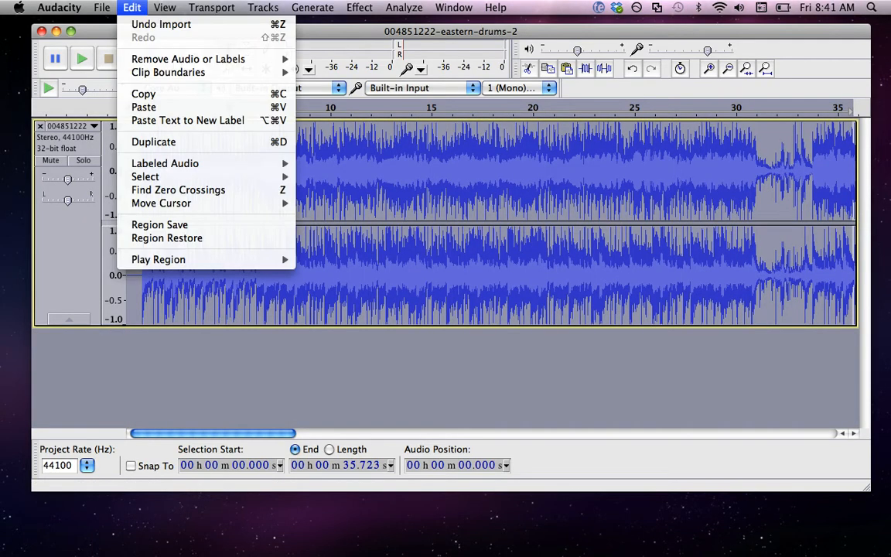
click(164, 96)
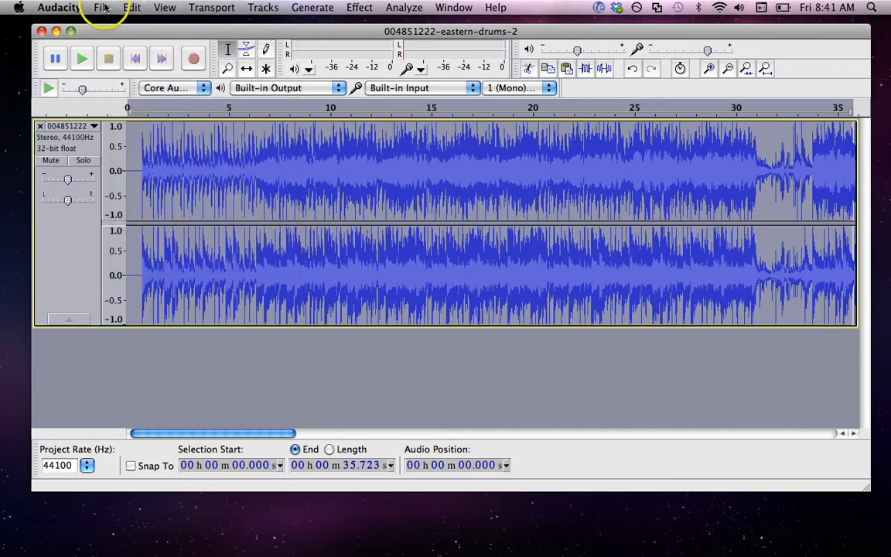
Step: Paste the copied audio into a new project and minimize the original project's window
click(102, 8)
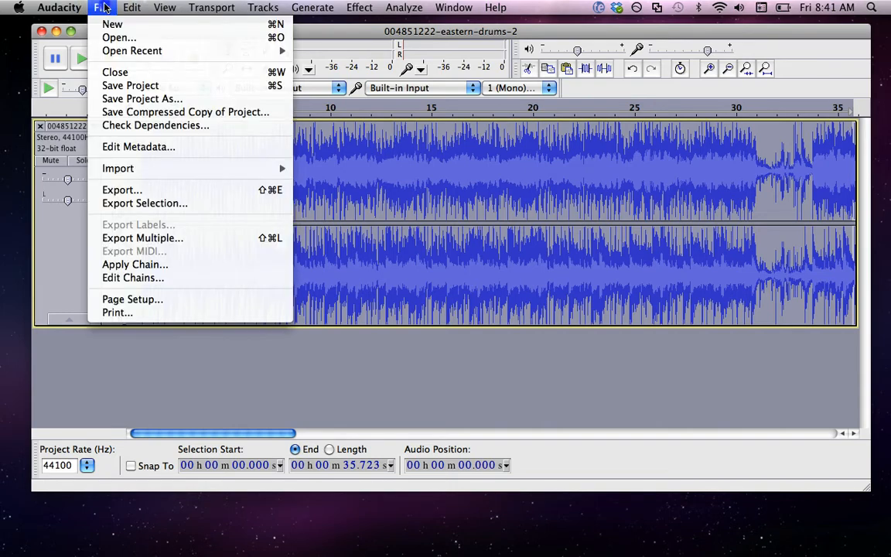
click(142, 27)
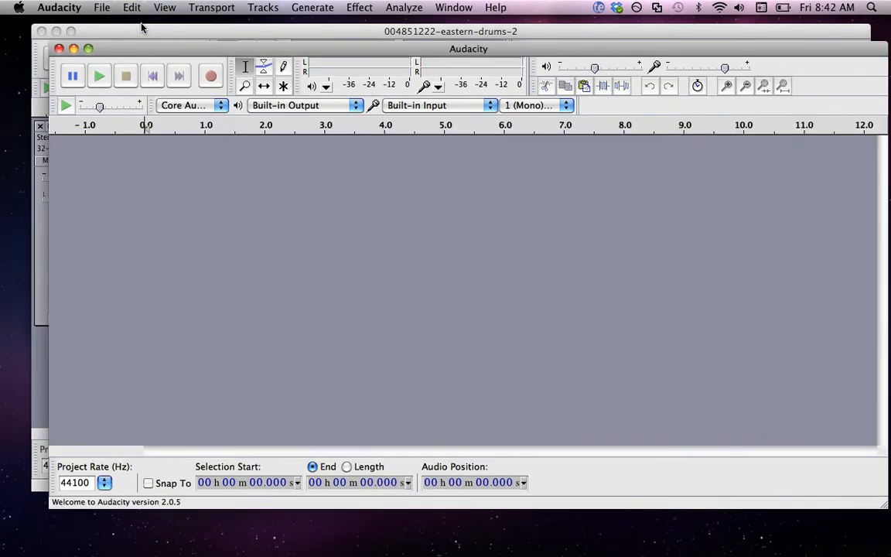
click(132, 7)
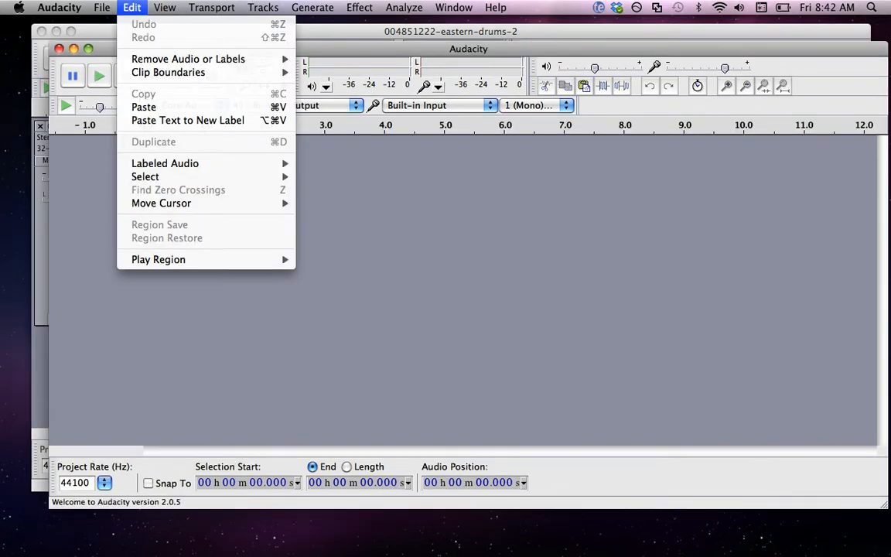
click(186, 107)
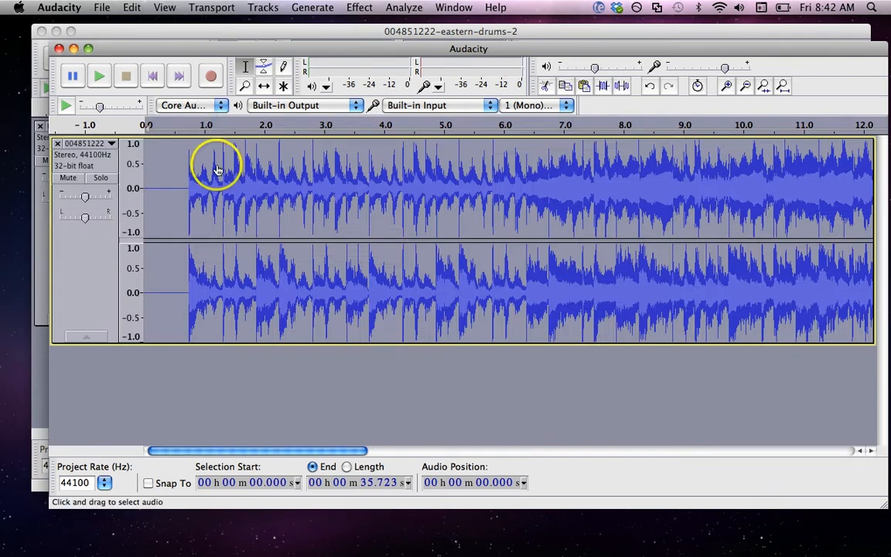
click(747, 88)
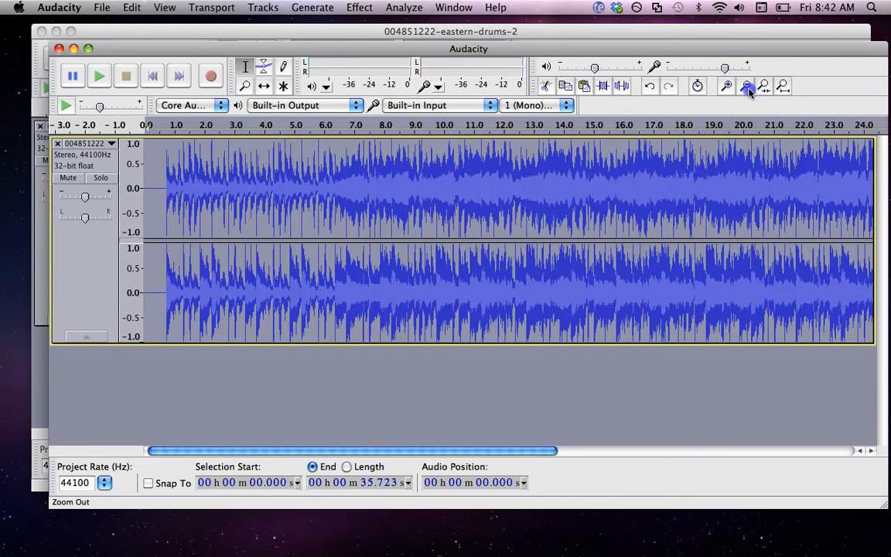
click(747, 88)
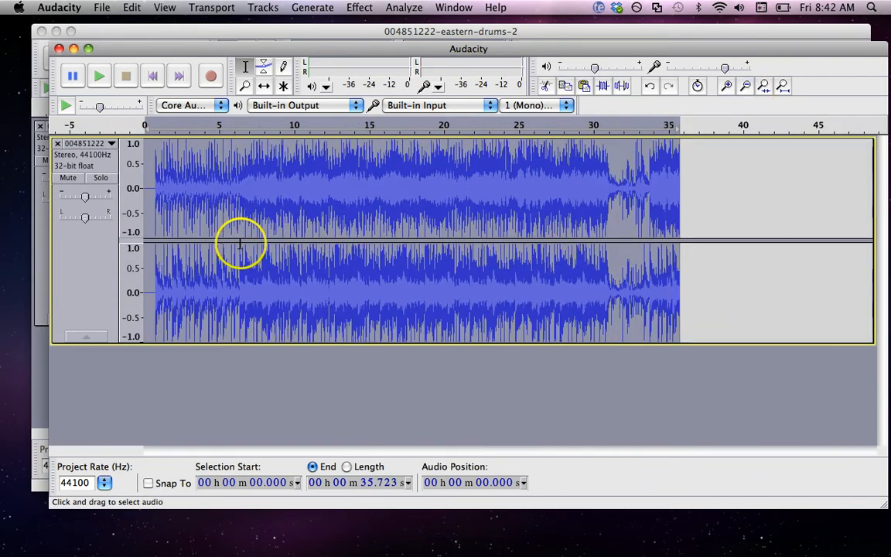
click(362, 32)
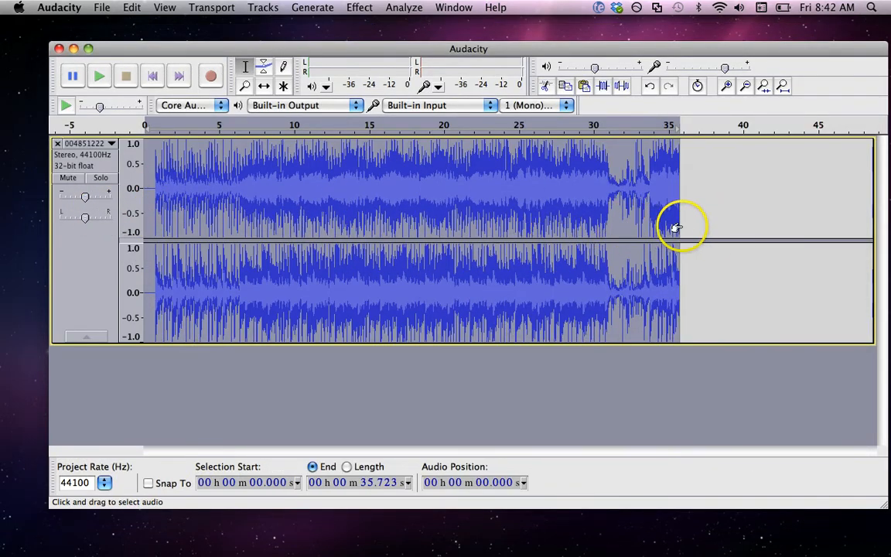
Step: Delete the silence at the start of the pasted track, from 0 to about 0.75 seconds
click(716, 223)
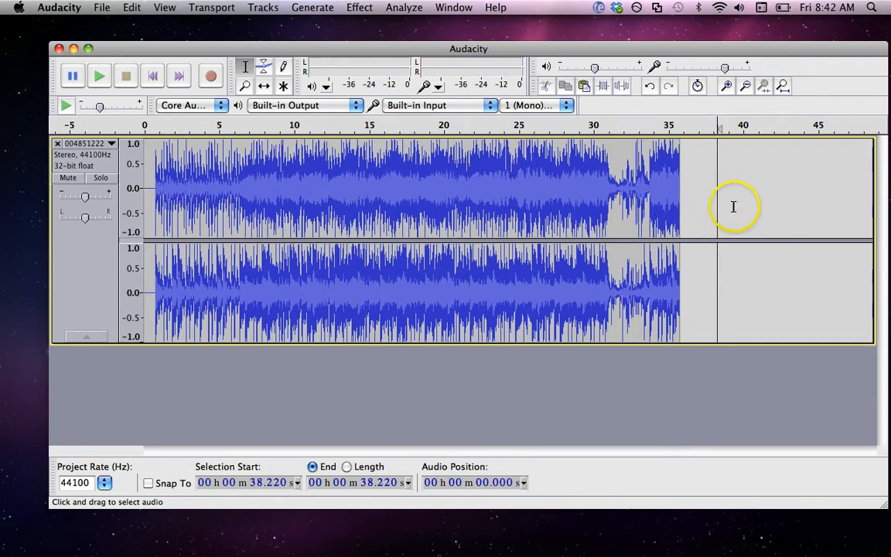
click(728, 87)
click(728, 88)
click(728, 88)
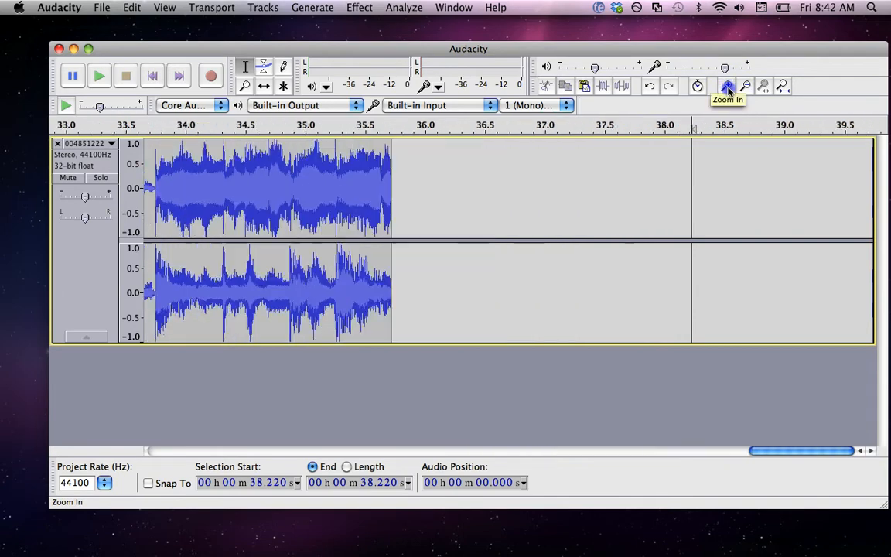
click(727, 88)
click(829, 453)
drag(828, 455, 161, 433)
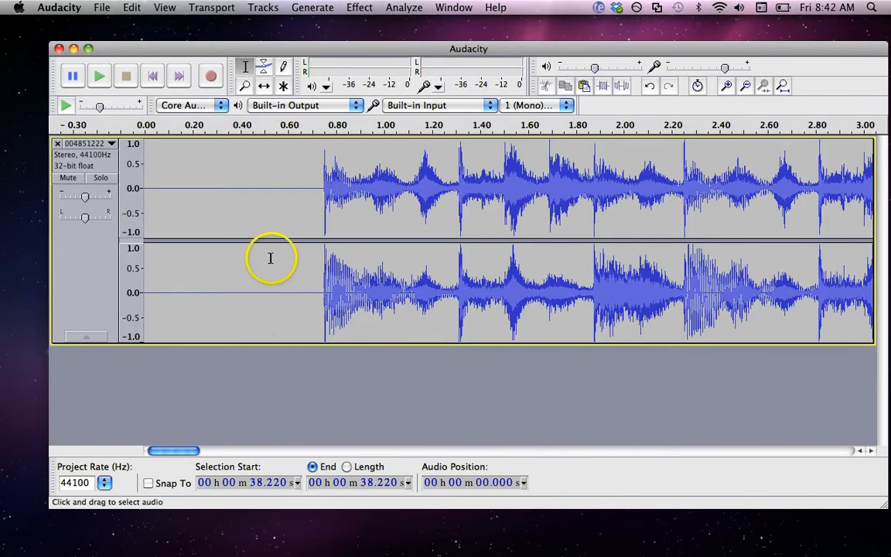
drag(323, 189, 132, 191)
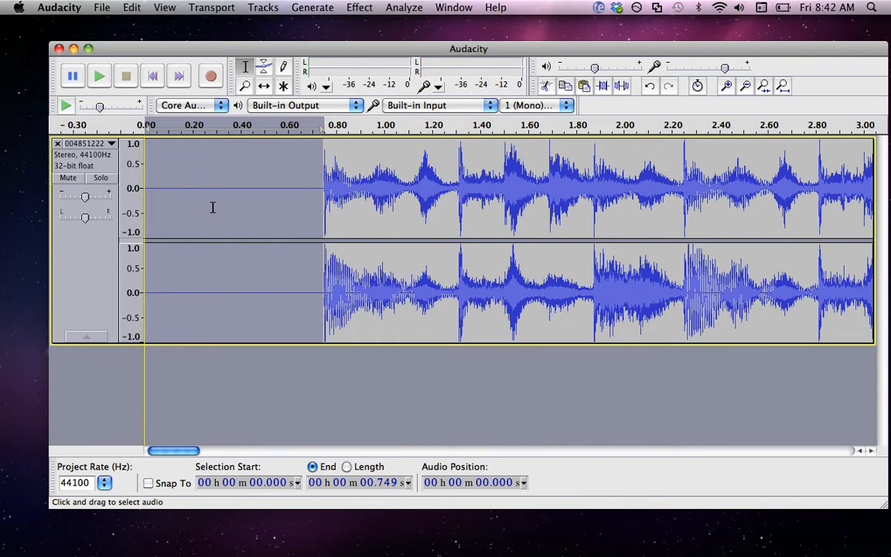
key(Delete)
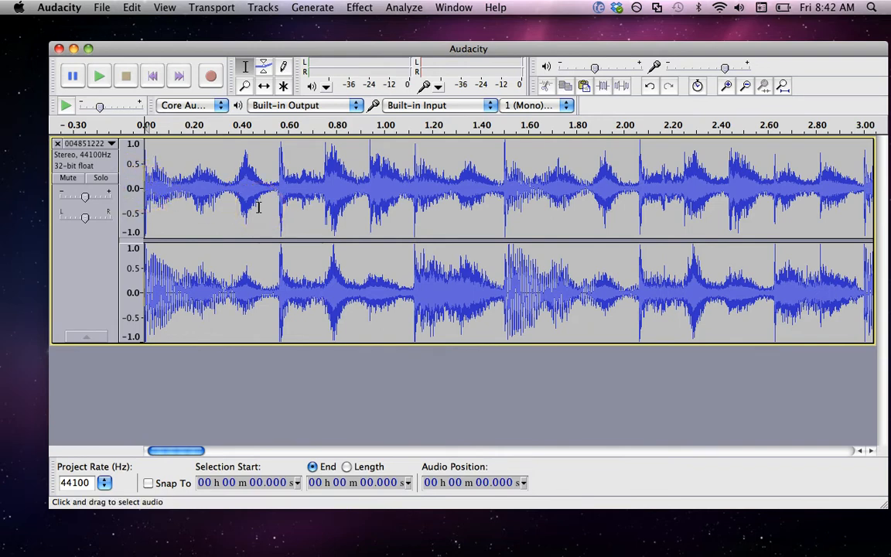
Step: Examine the end of the clip, temporarily highlighting the passage from about 30.5 to 35.1 seconds
click(746, 86)
click(746, 86)
click(746, 86)
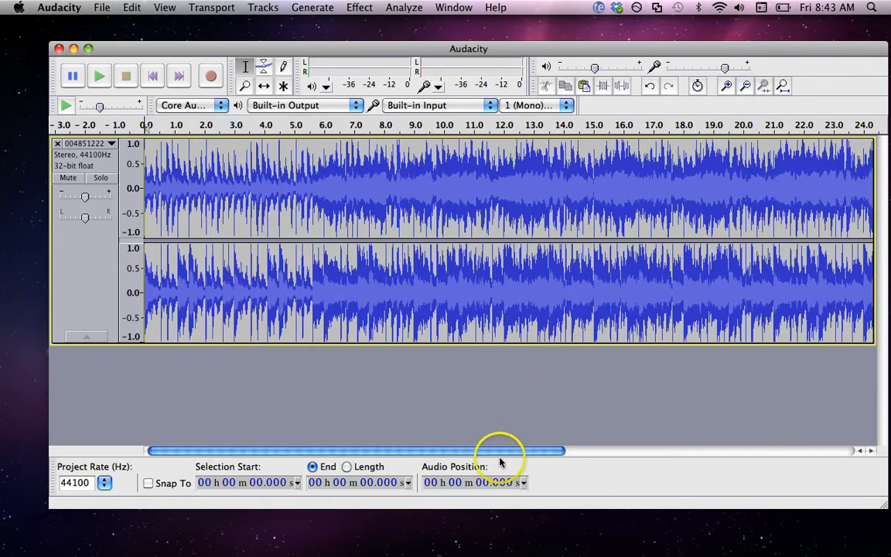
drag(497, 454, 794, 452)
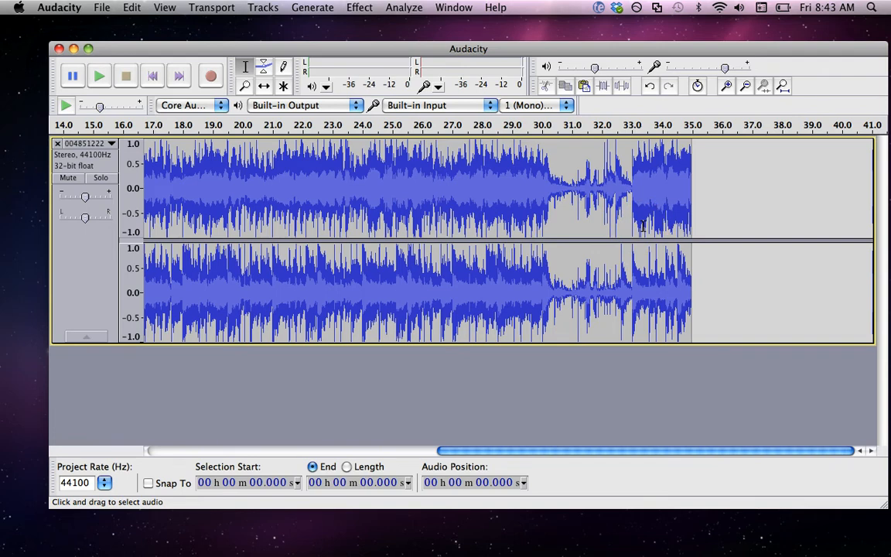
drag(556, 200, 695, 207)
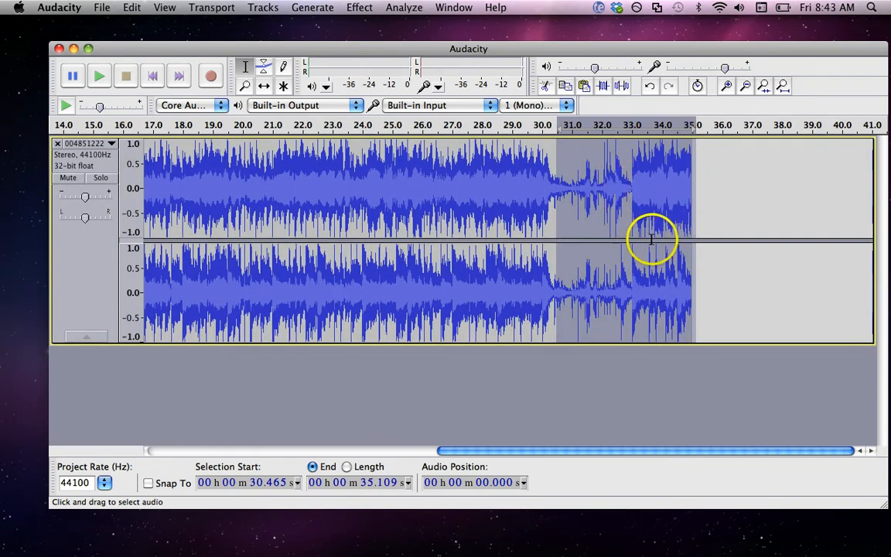
click(750, 227)
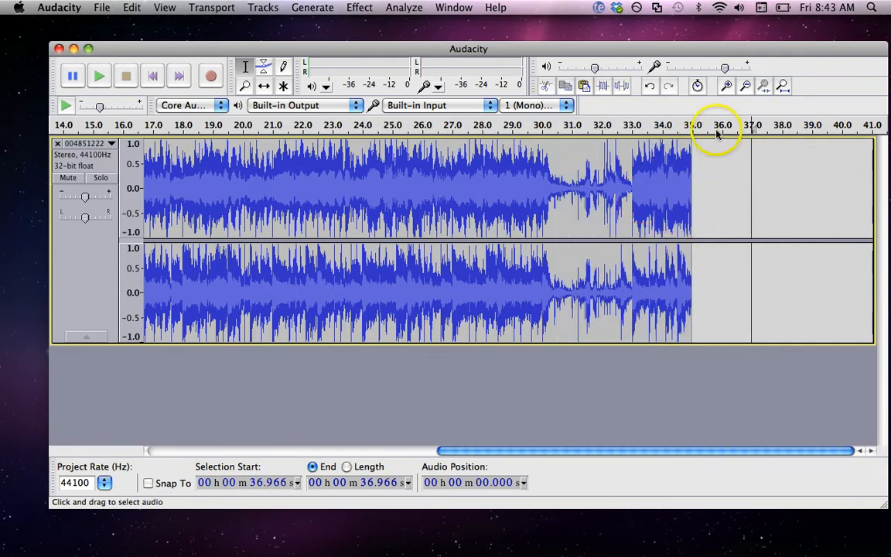
Step: Inspect the beat at about 33 seconds up close and play the ending from about 30.3 seconds
click(729, 88)
click(731, 89)
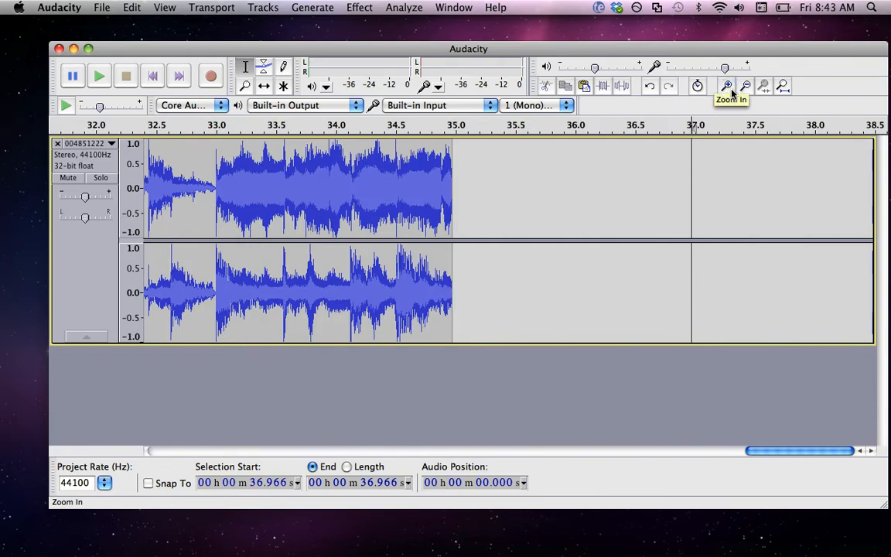
drag(773, 451, 692, 453)
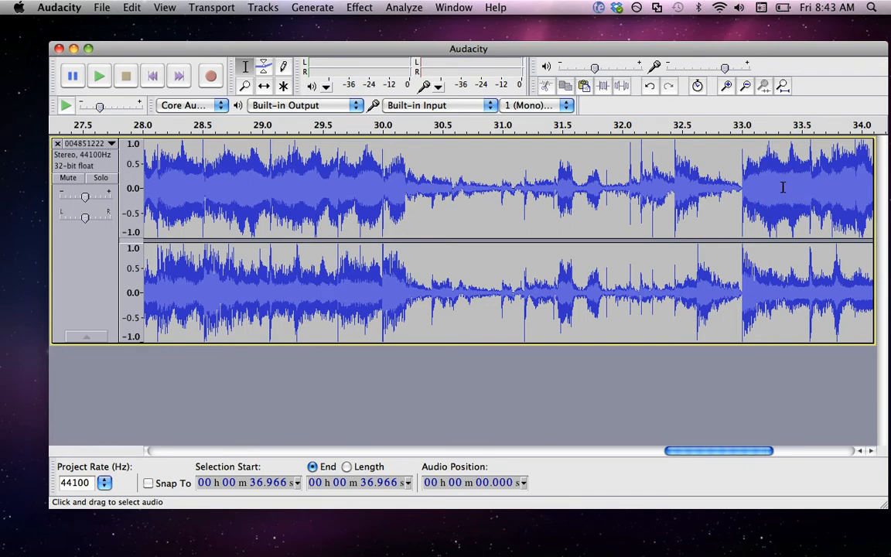
click(740, 192)
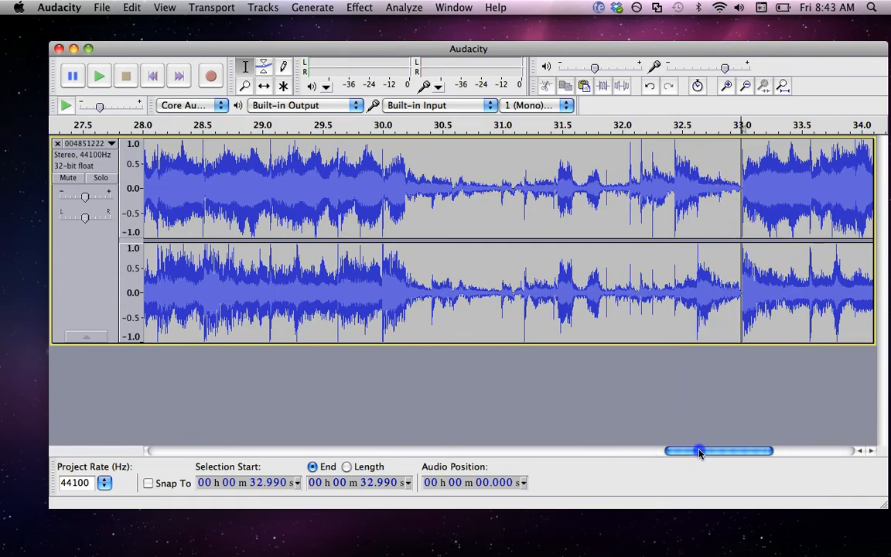
drag(699, 452, 704, 453)
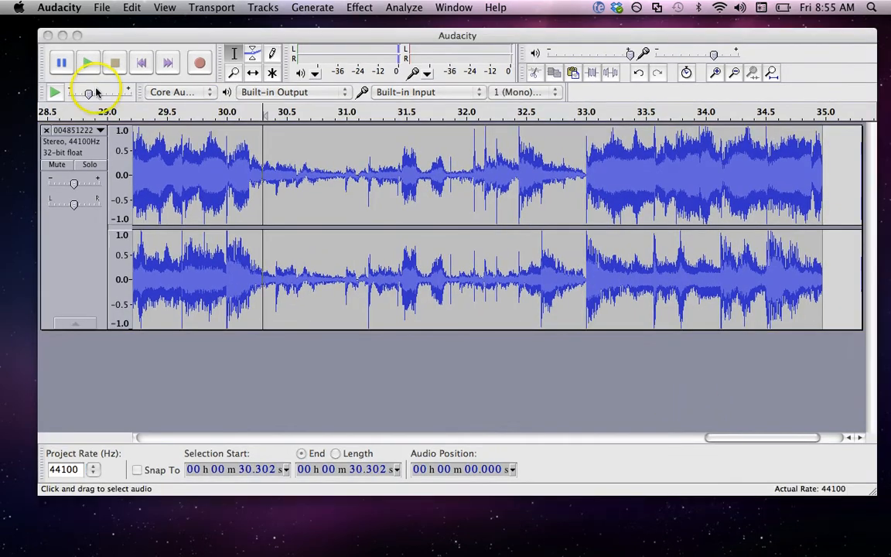
click(88, 63)
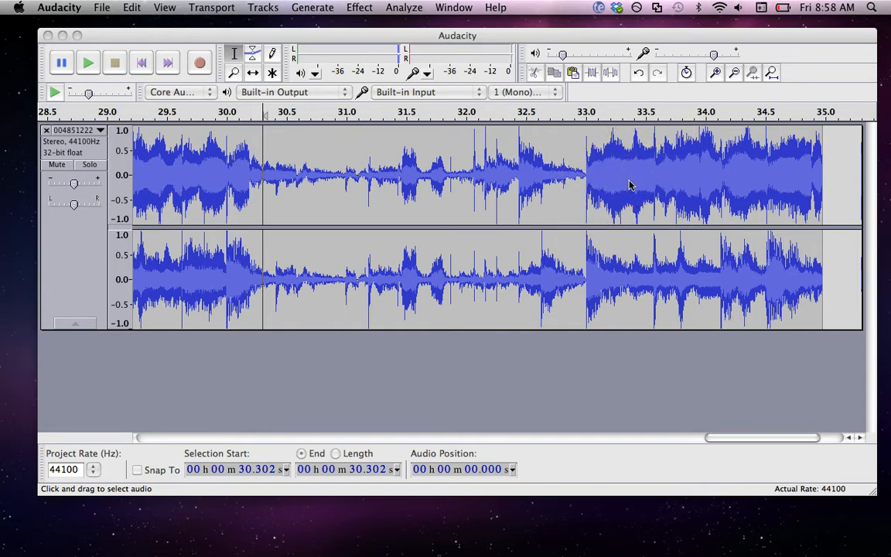
Step: Delete the audio from the beat at about 33 seconds to the end of the clip
click(739, 91)
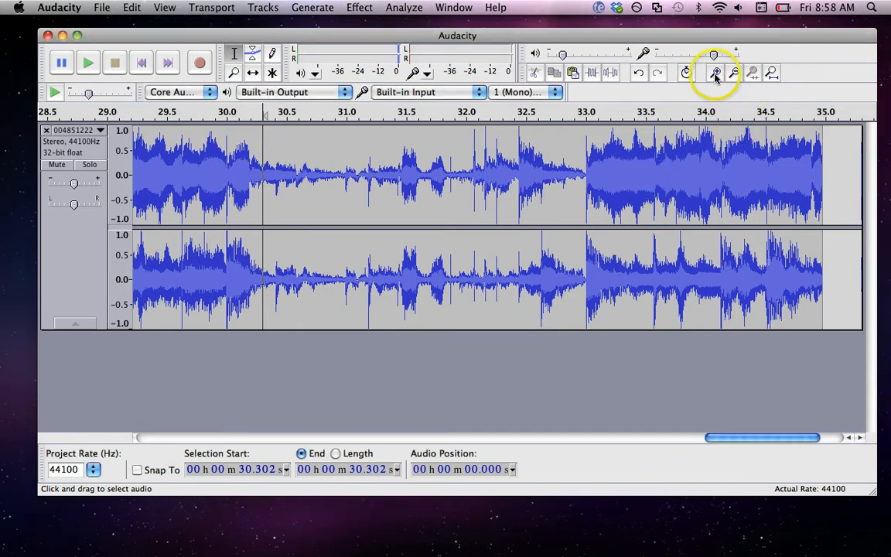
click(715, 73)
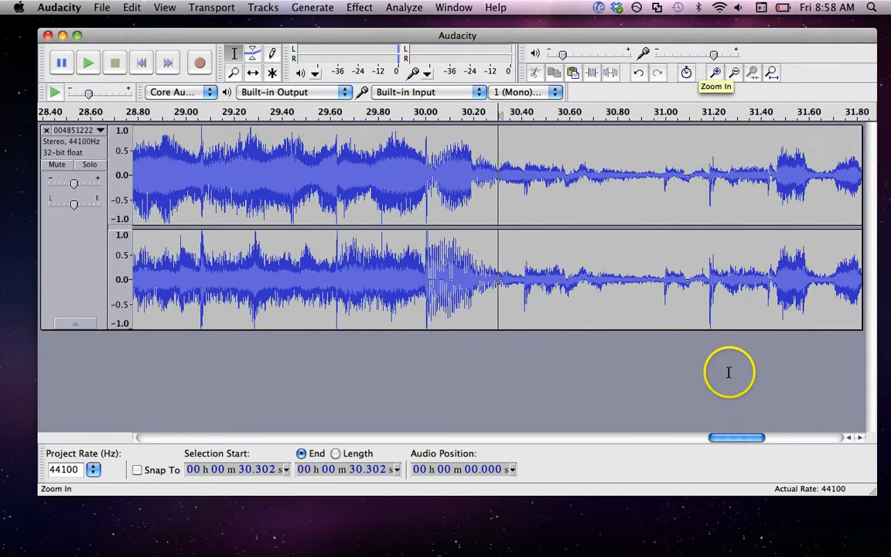
drag(721, 441, 787, 440)
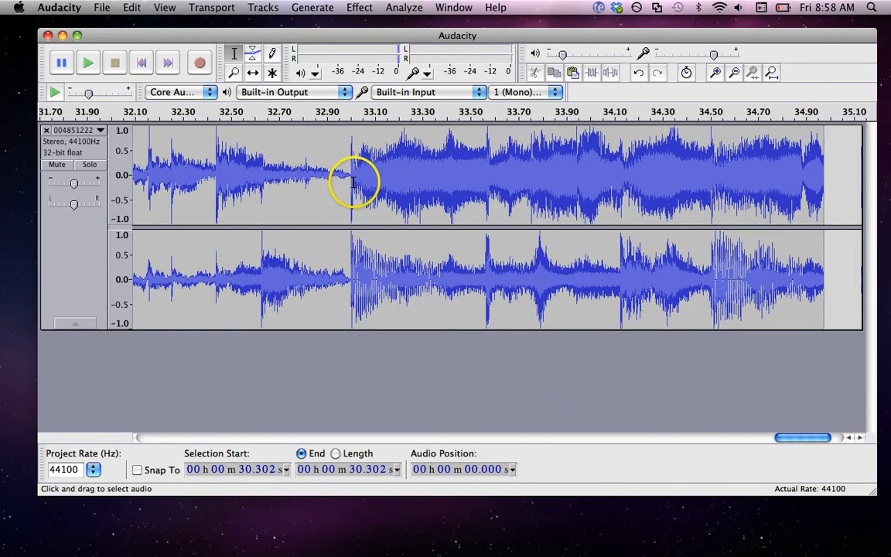
click(714, 74)
click(715, 74)
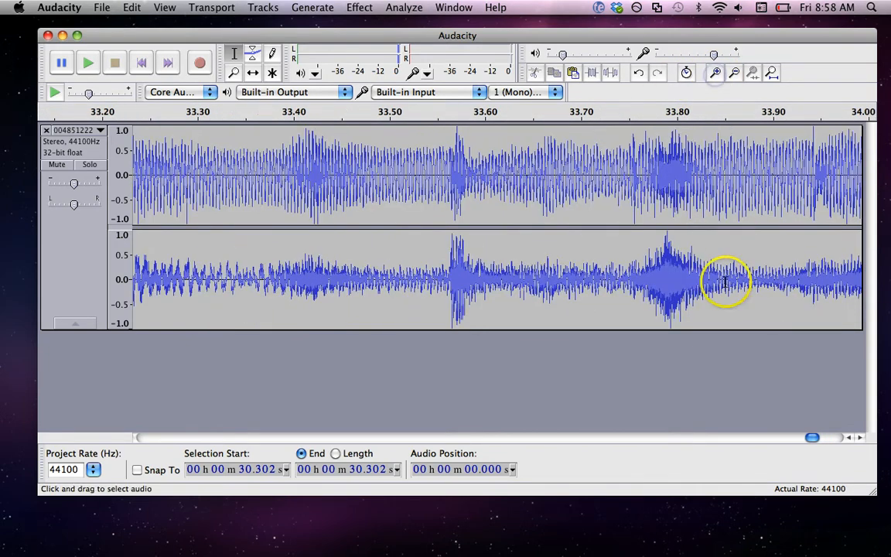
drag(808, 437, 799, 438)
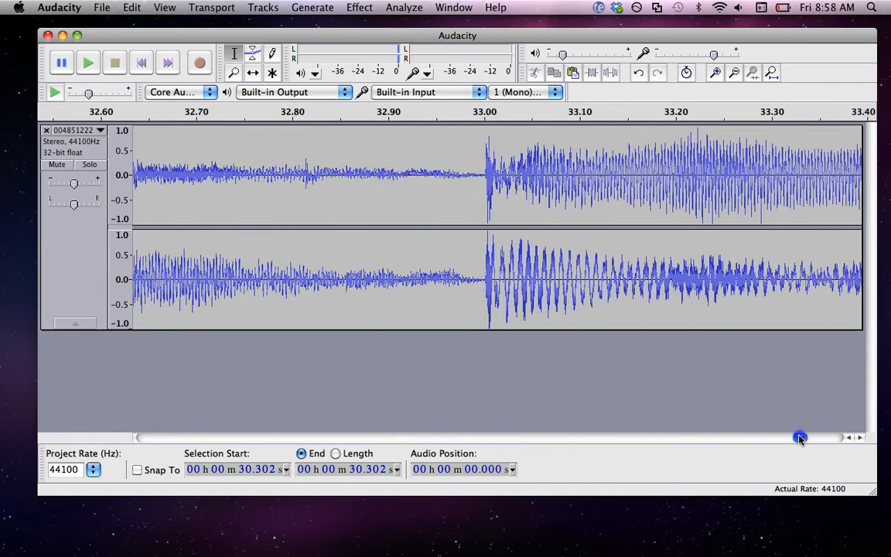
click(483, 177)
drag(483, 177, 765, 212)
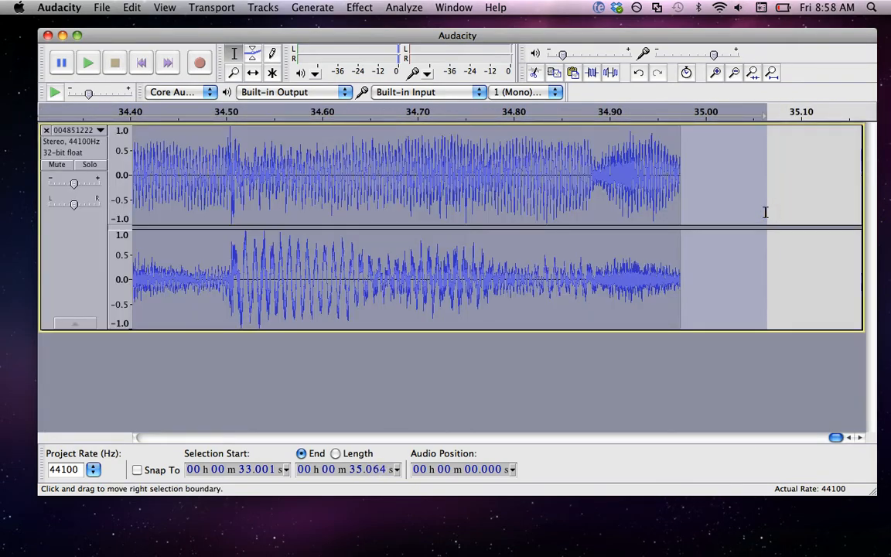
key(Delete)
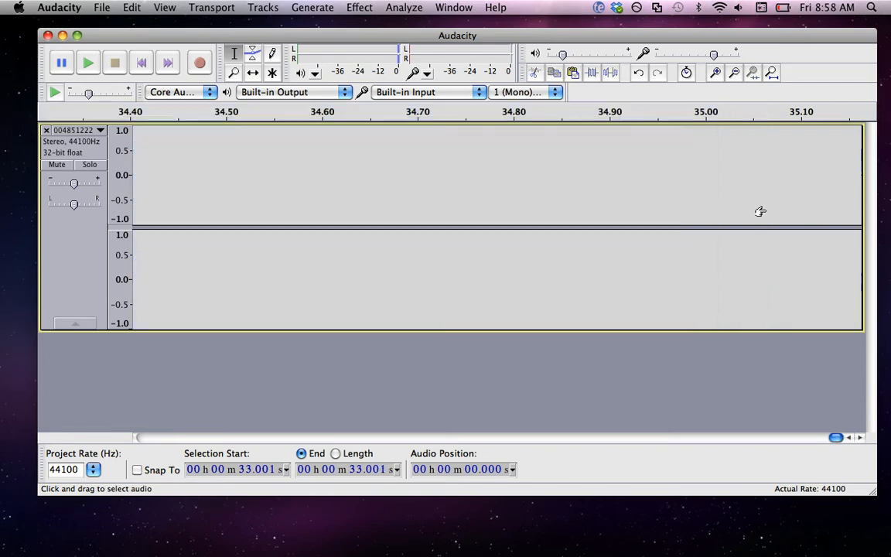
Step: Play the ending of the trimmed clip from about 29.8 seconds to check the cut
click(735, 73)
click(734, 73)
click(735, 72)
click(735, 72)
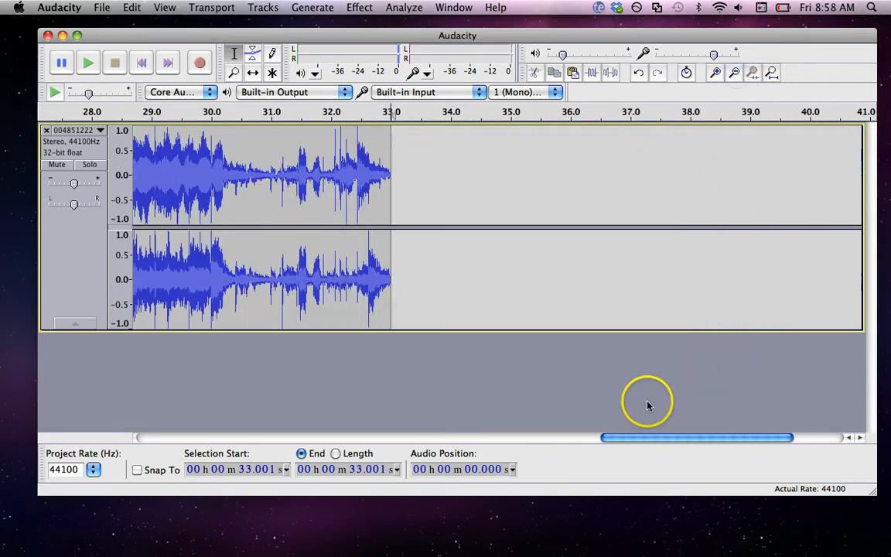
drag(674, 437, 626, 396)
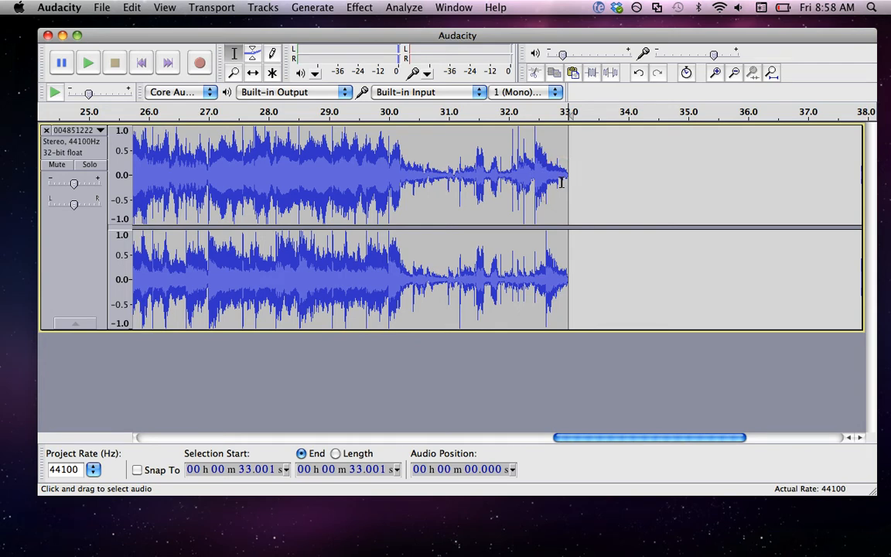
click(445, 191)
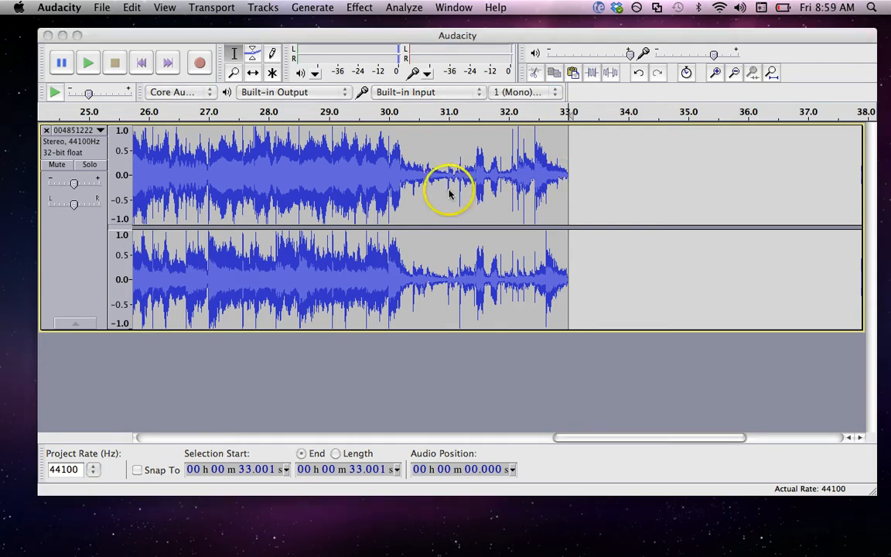
click(377, 167)
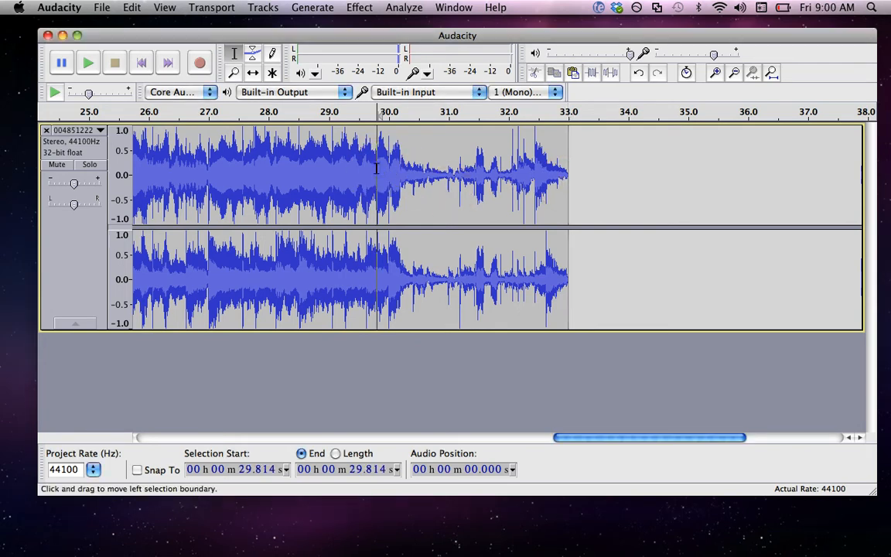
click(92, 65)
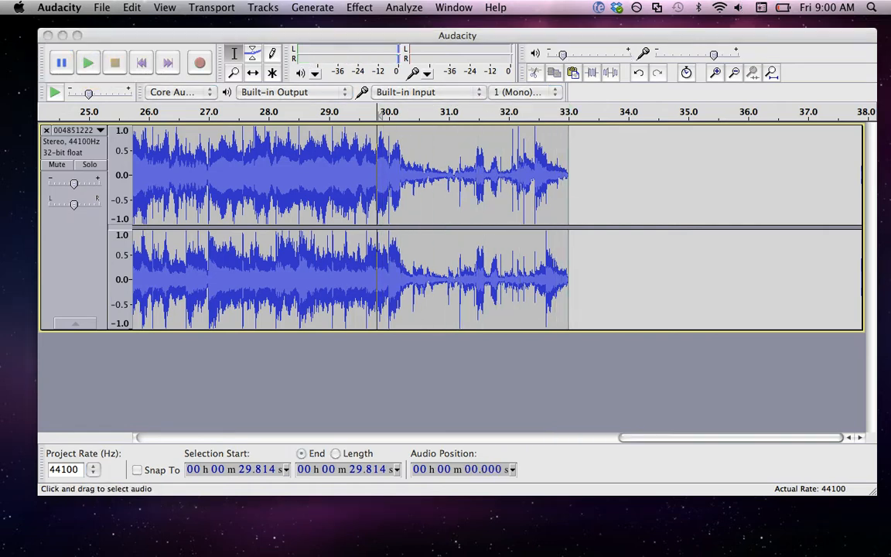
click(257, 353)
click(453, 392)
Step: Select the entire trimmed clip, from 0 to about 33 seconds, and copy it
drag(676, 439, 550, 428)
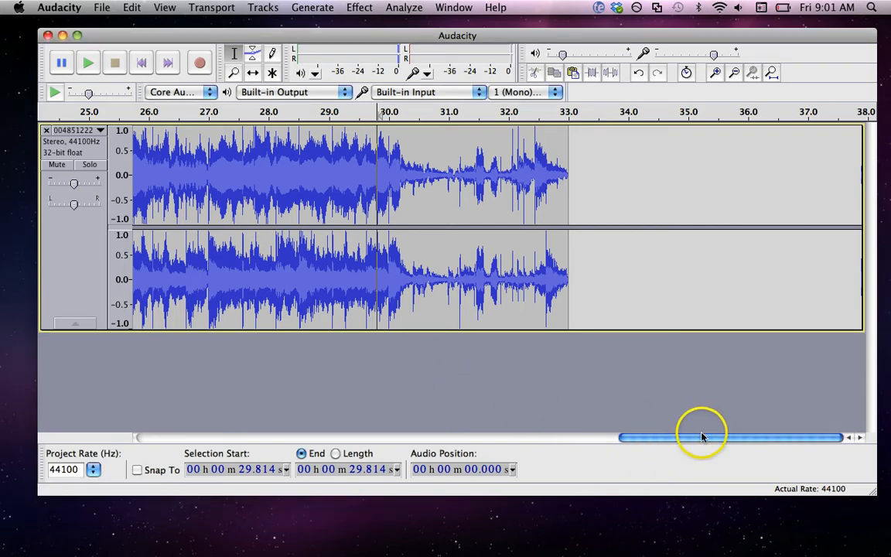
drag(703, 438, 120, 440)
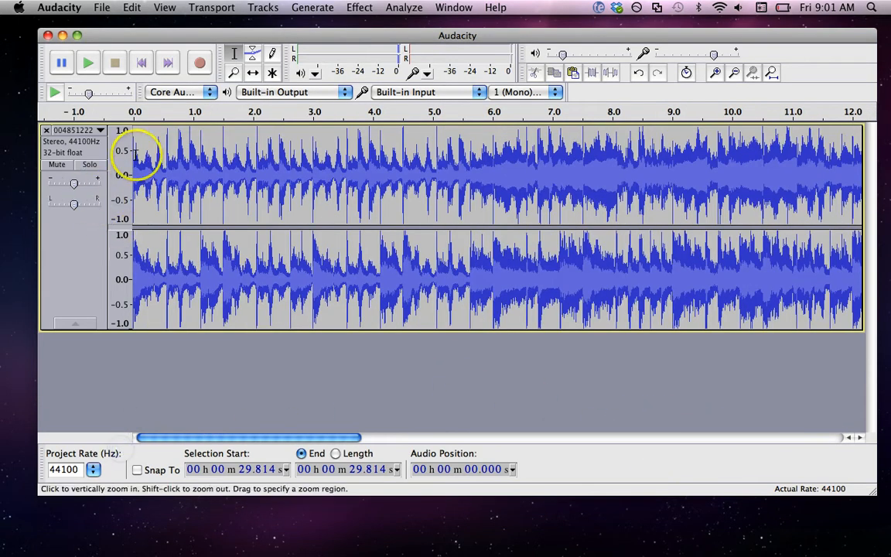
drag(307, 438, 352, 526)
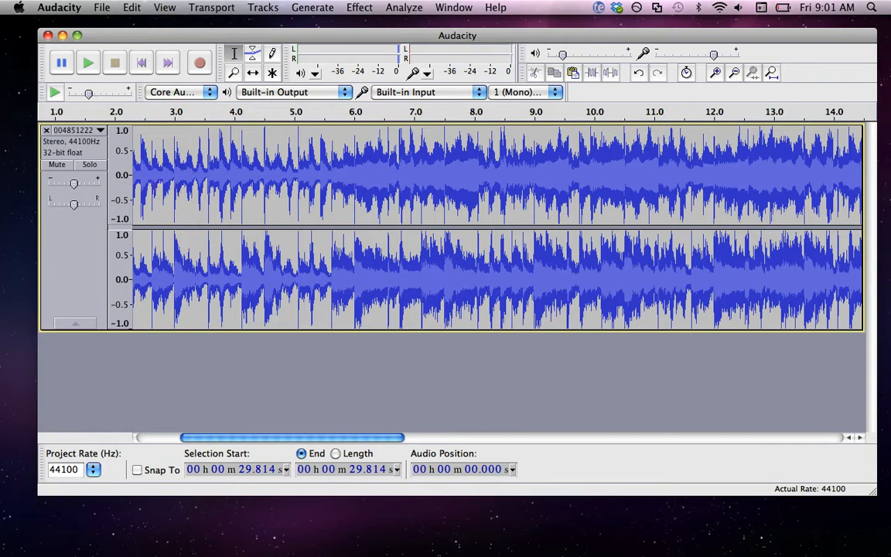
click(132, 8)
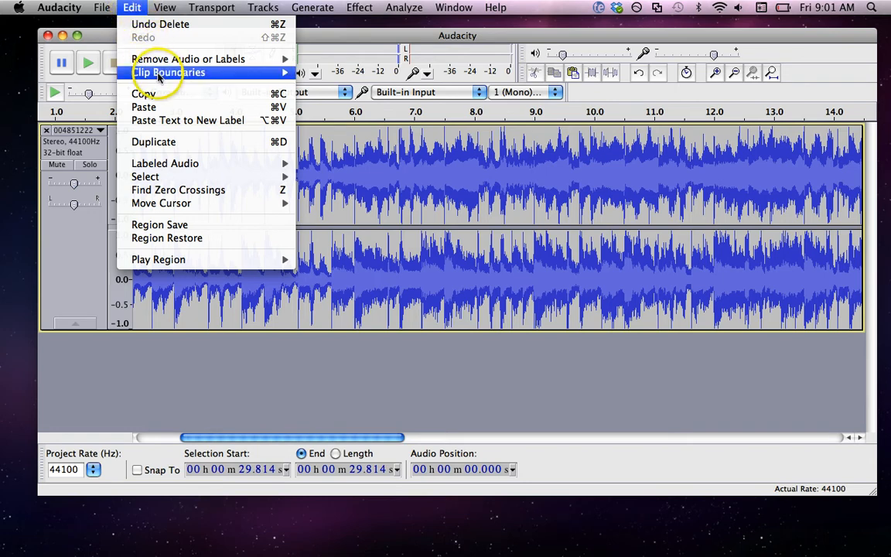
mouse_move(159, 74)
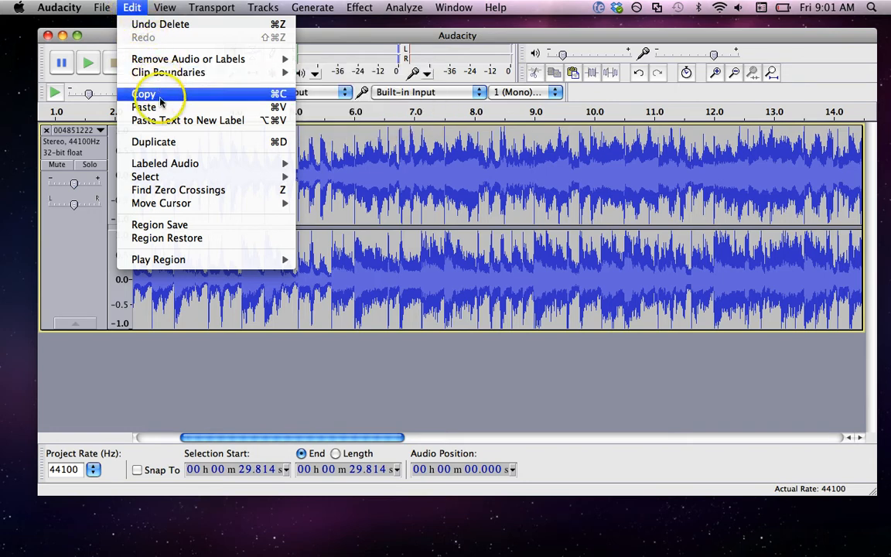
mouse_move(172, 170)
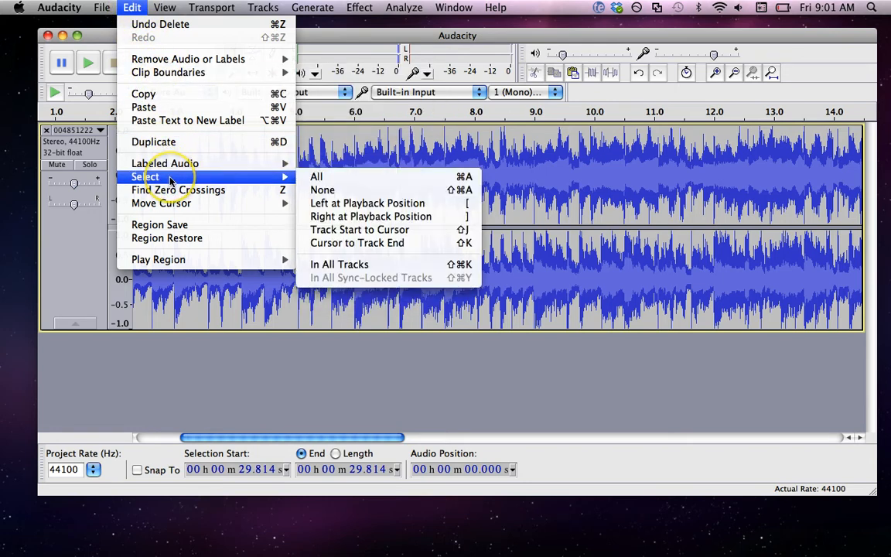
click(384, 183)
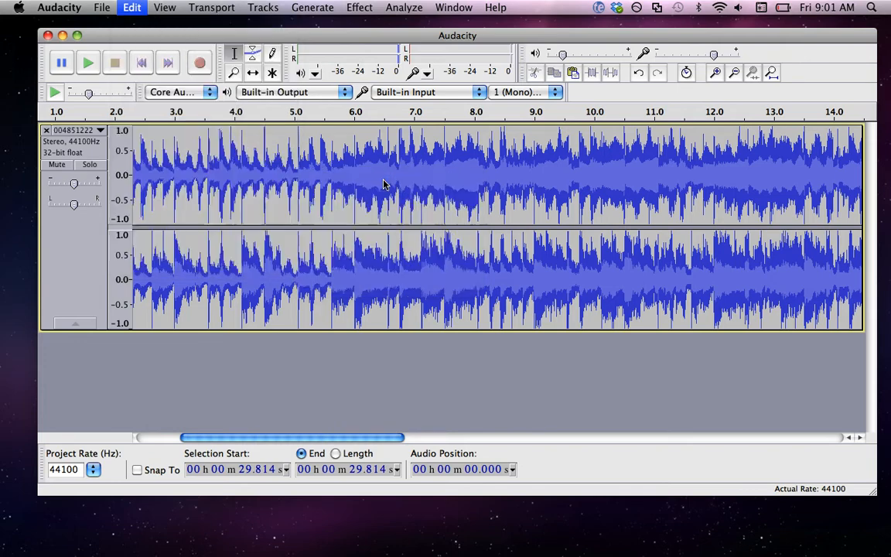
click(131, 8)
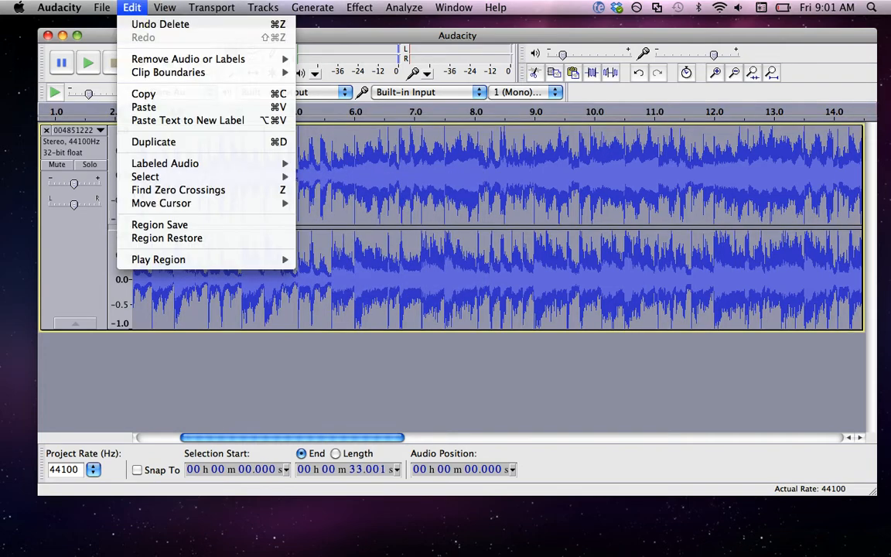
click(143, 94)
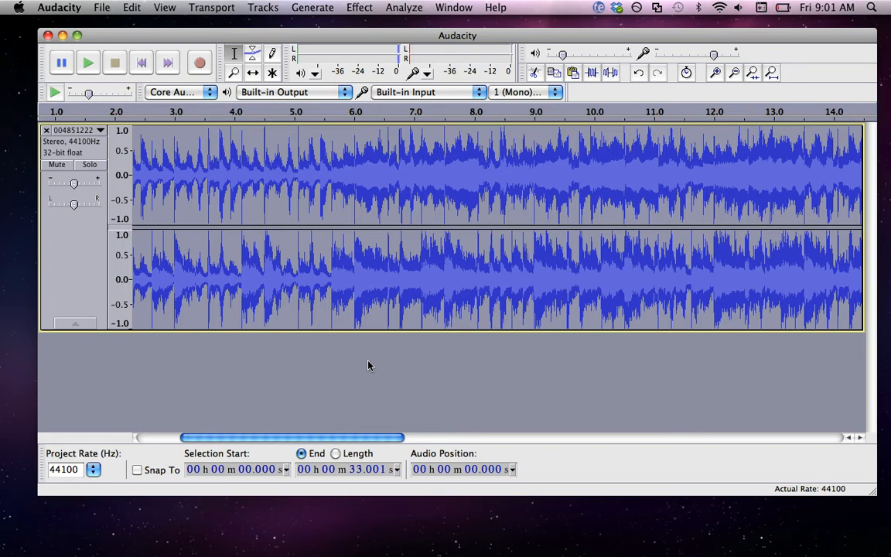
Step: Paste the copied clip at the end of the track, at about 33 seconds
key(End)
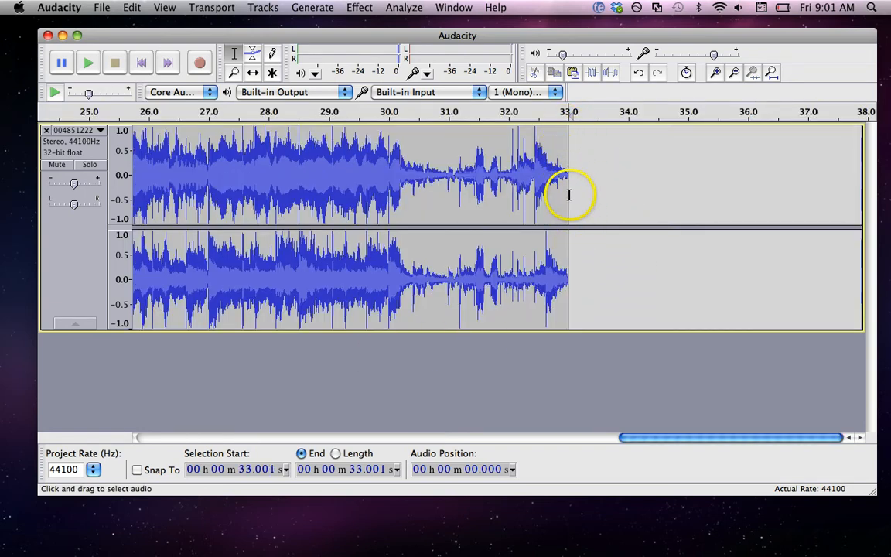
click(132, 7)
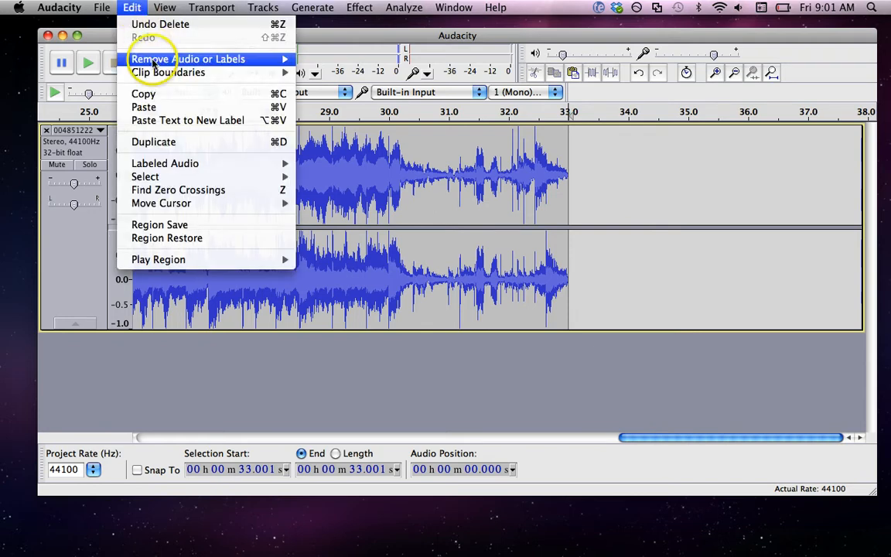
click(157, 107)
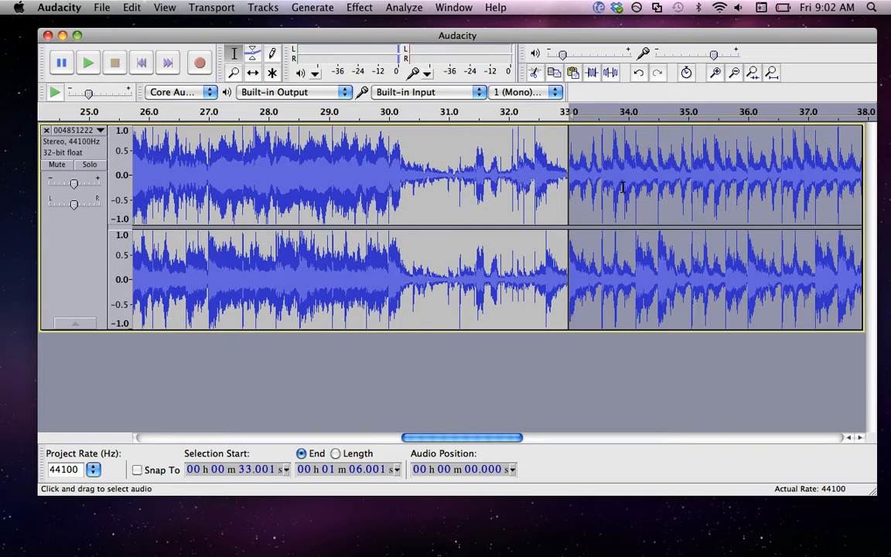
Step: Play the passage across the join between the two copies, from about 26.3 to 37.1 seconds
click(163, 171)
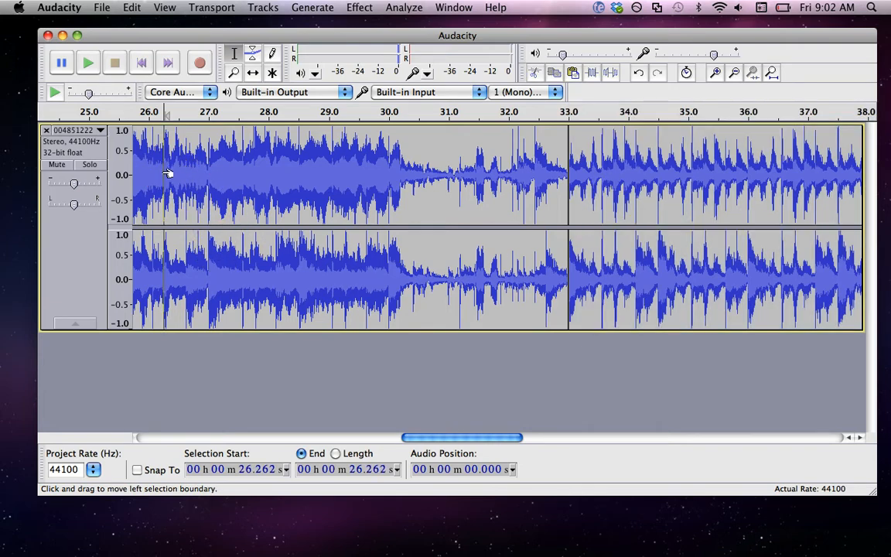
drag(166, 173, 822, 226)
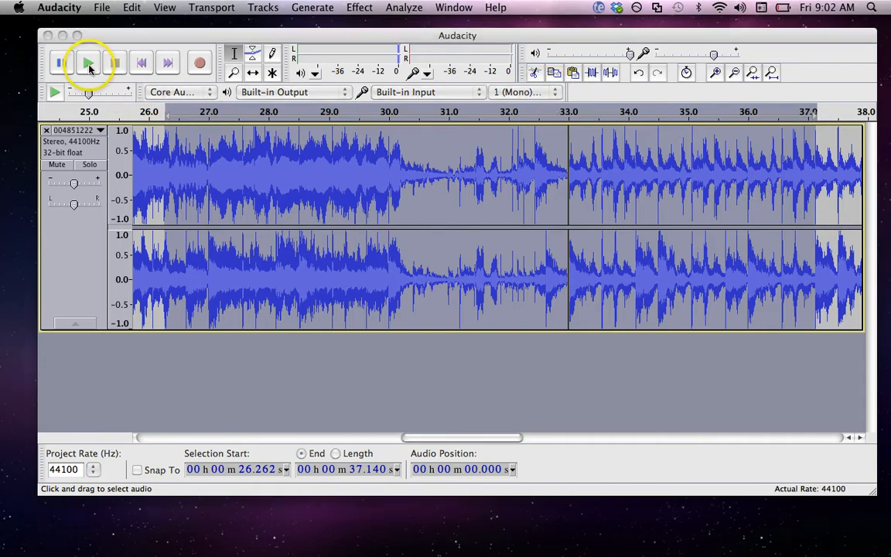
click(89, 66)
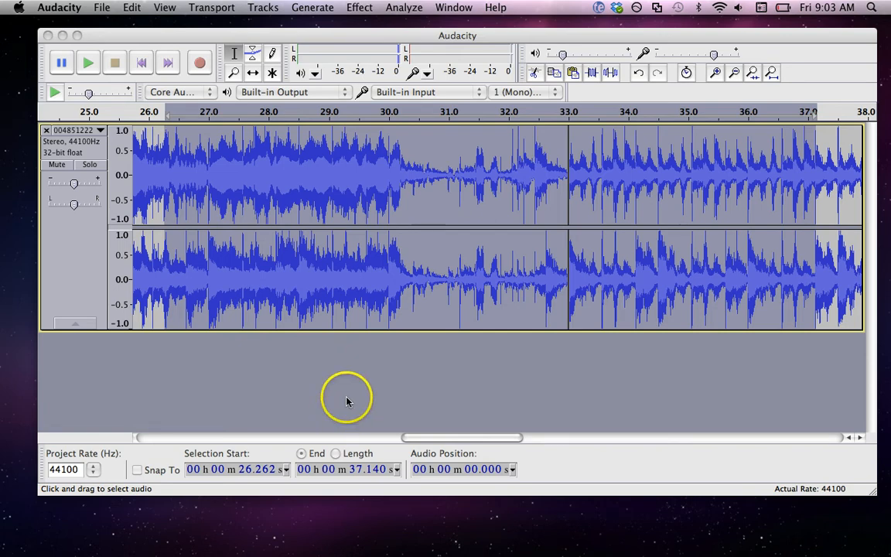
click(447, 356)
key(Right)
key(Right)
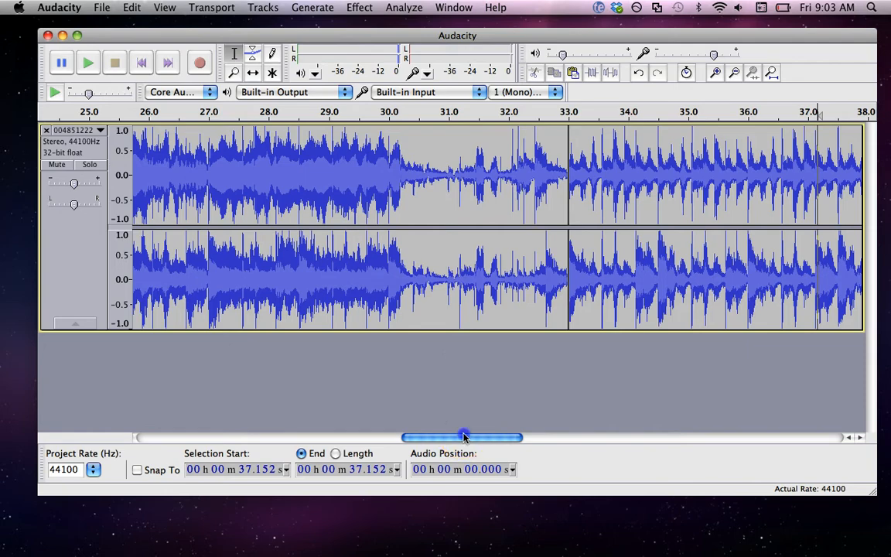
Step: Paste two more copies of the clip at the track's end, at about 1:06 and 1:39
drag(462, 438, 805, 443)
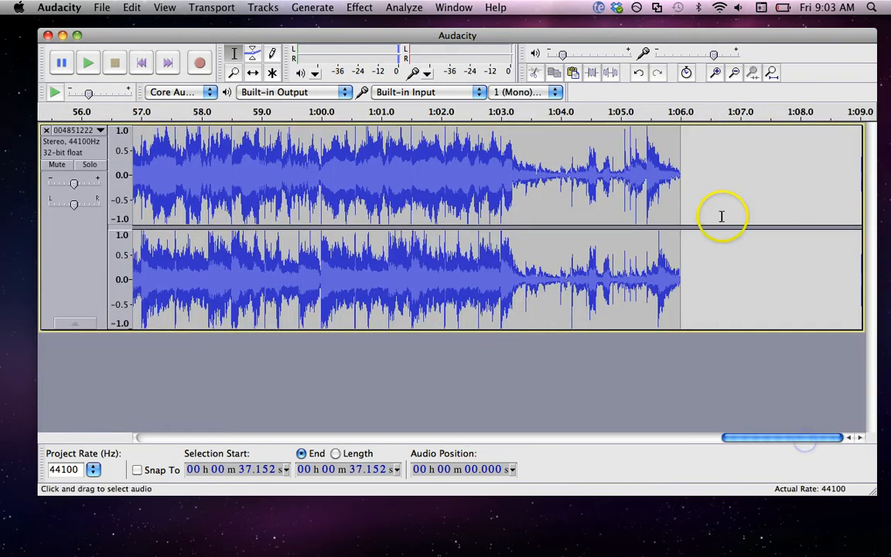
click(678, 180)
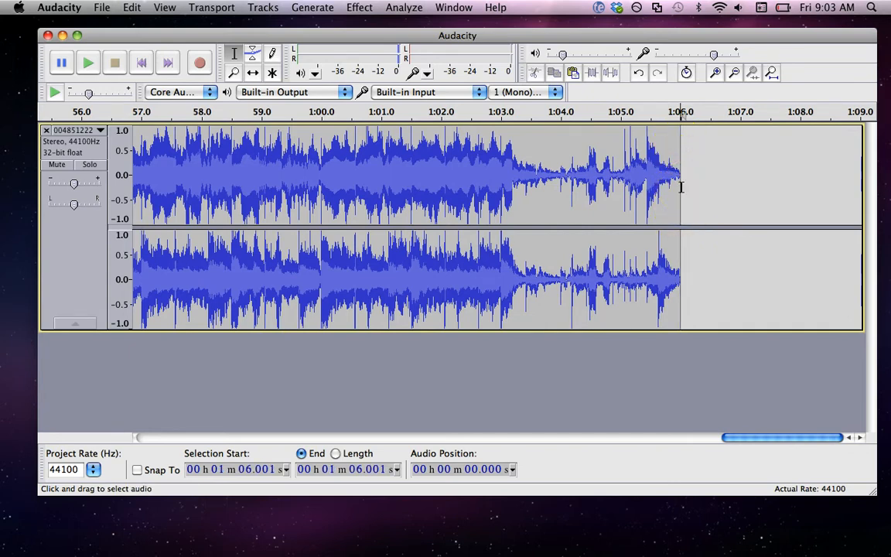
click(132, 7)
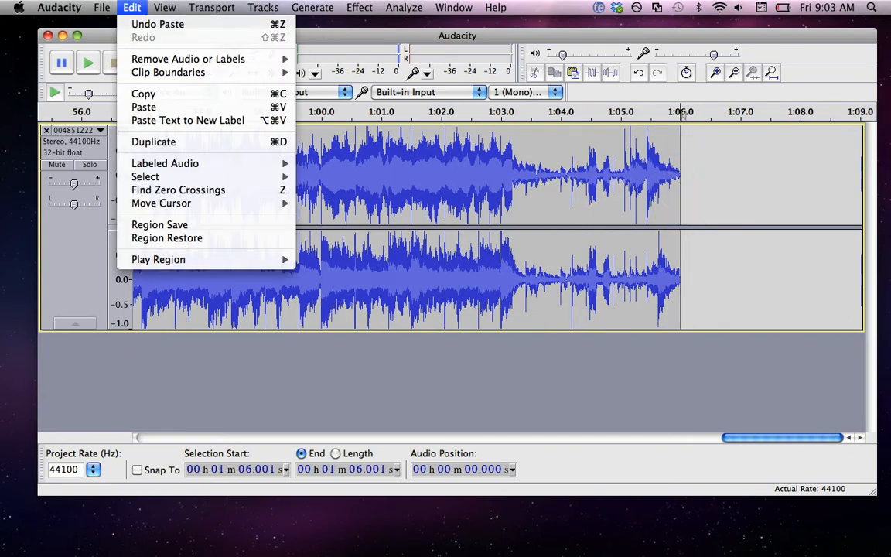
click(141, 107)
key(End)
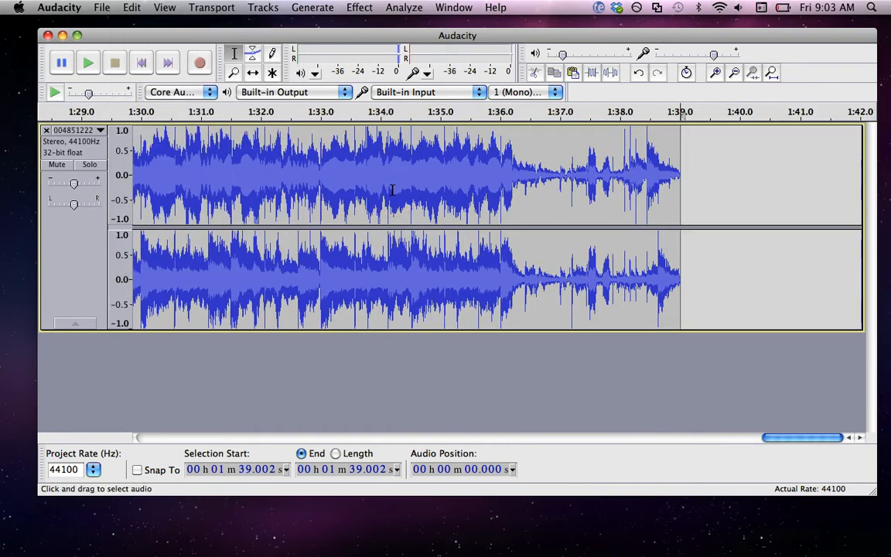
click(131, 7)
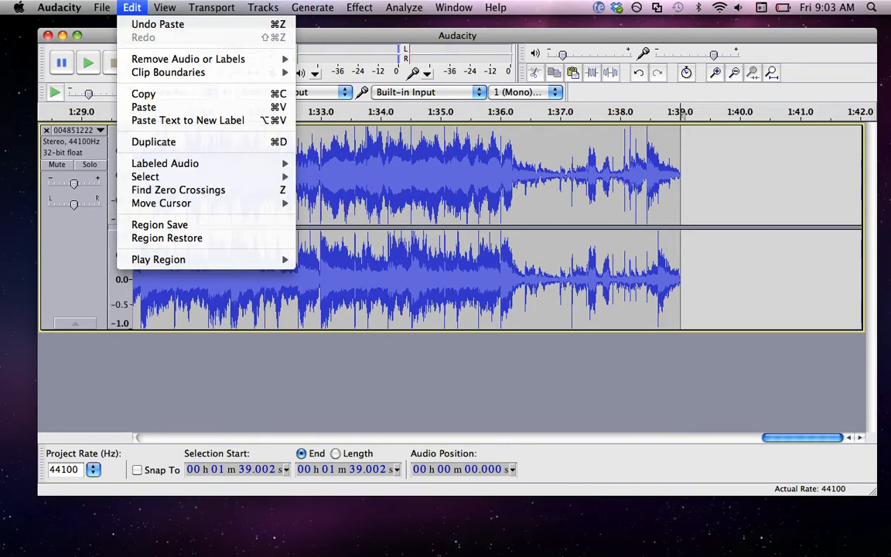
click(171, 109)
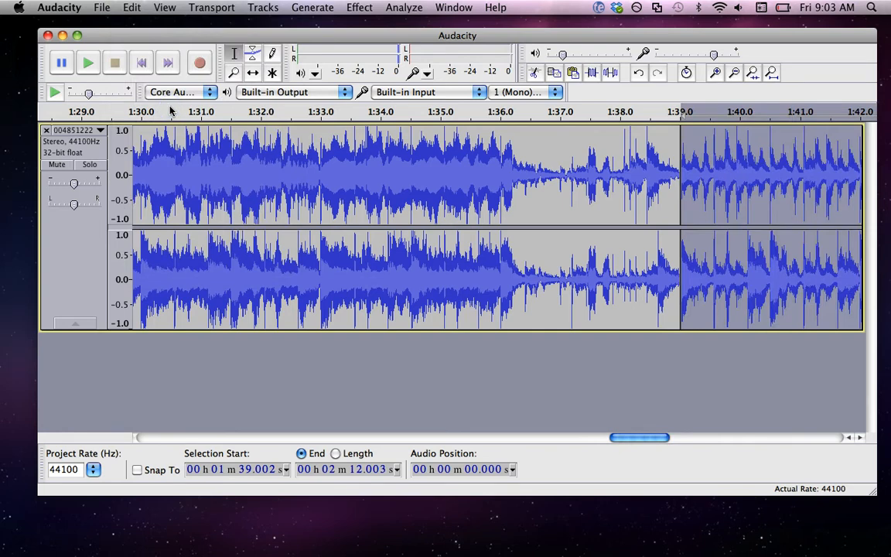
Step: Append five more copies of the clip end to end, from about 2:12 until the track reaches about 4:57
key(End)
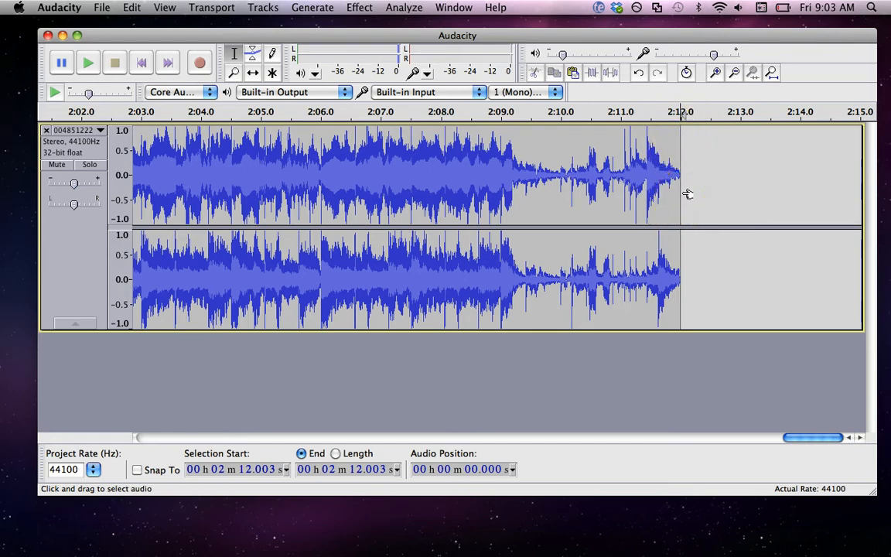
key(super+v)
key(End)
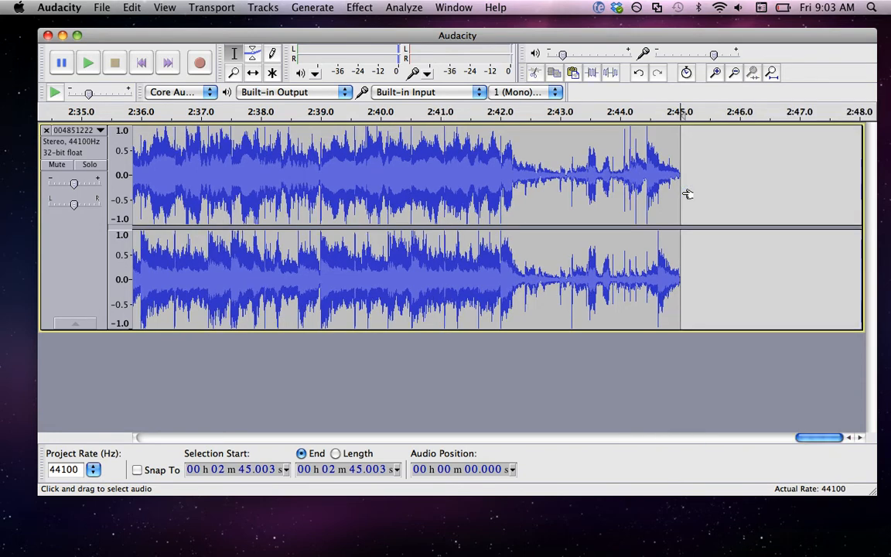
key(super+v)
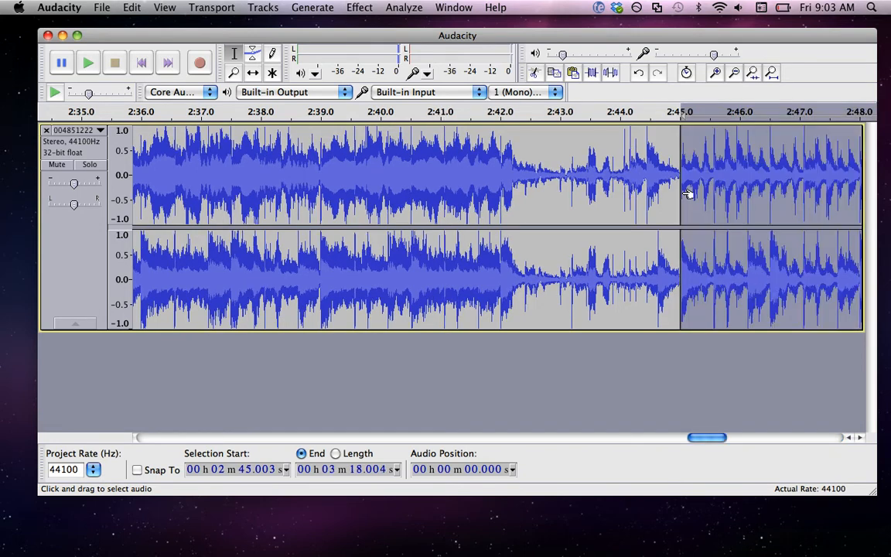
key(End)
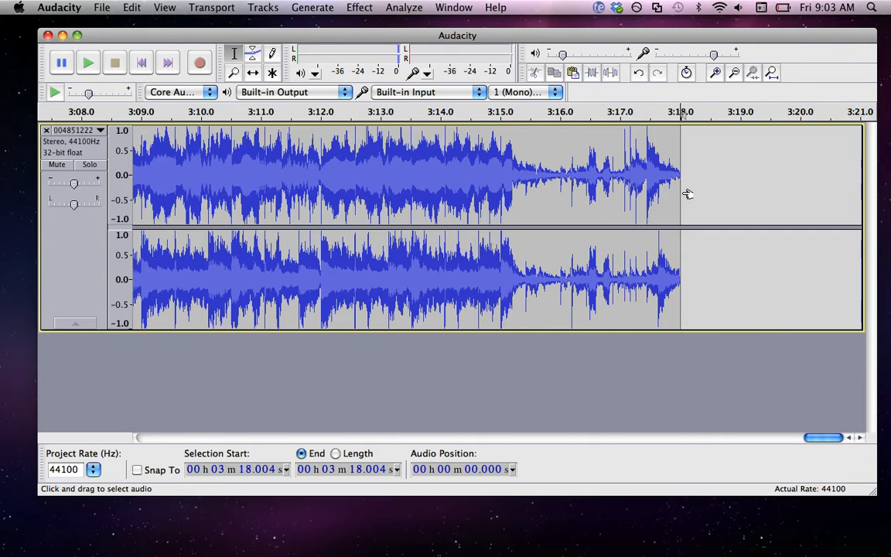
key(super+v)
key(End)
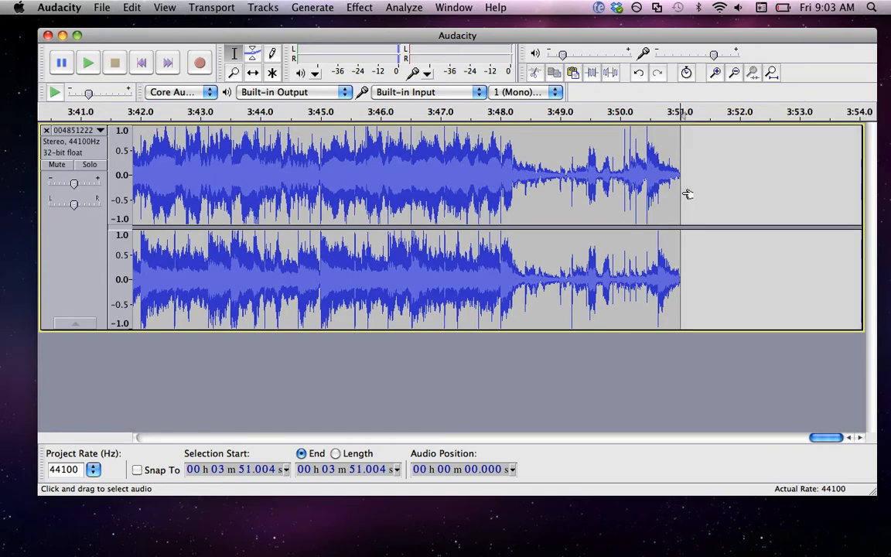
key(super+v)
key(End)
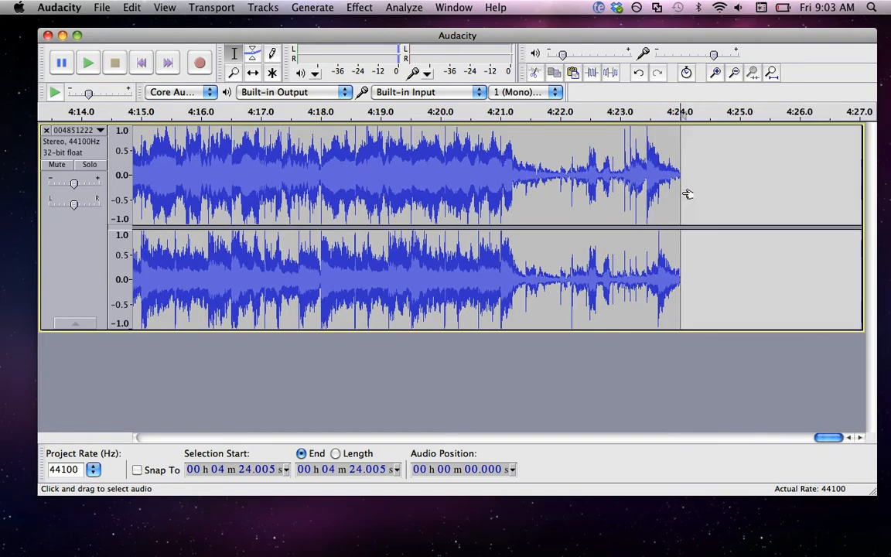
key(super+v)
key(End)
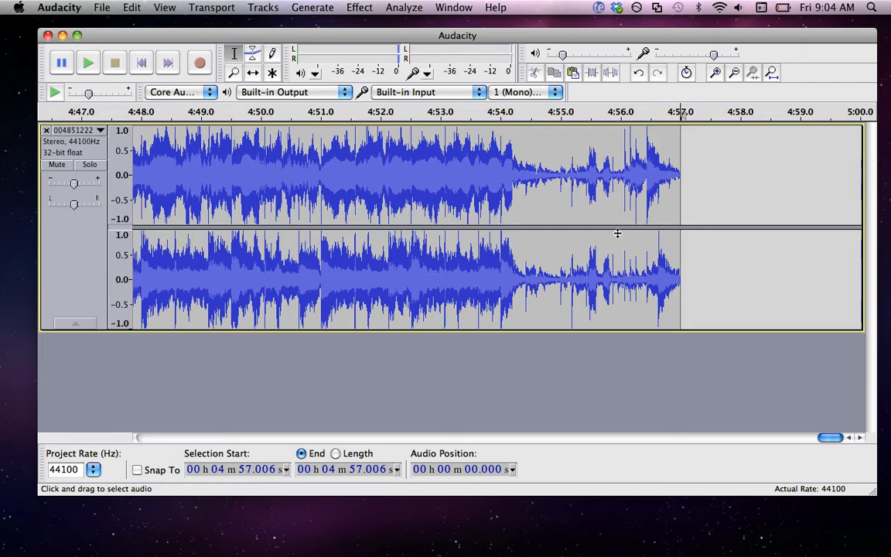
click(735, 292)
click(100, 35)
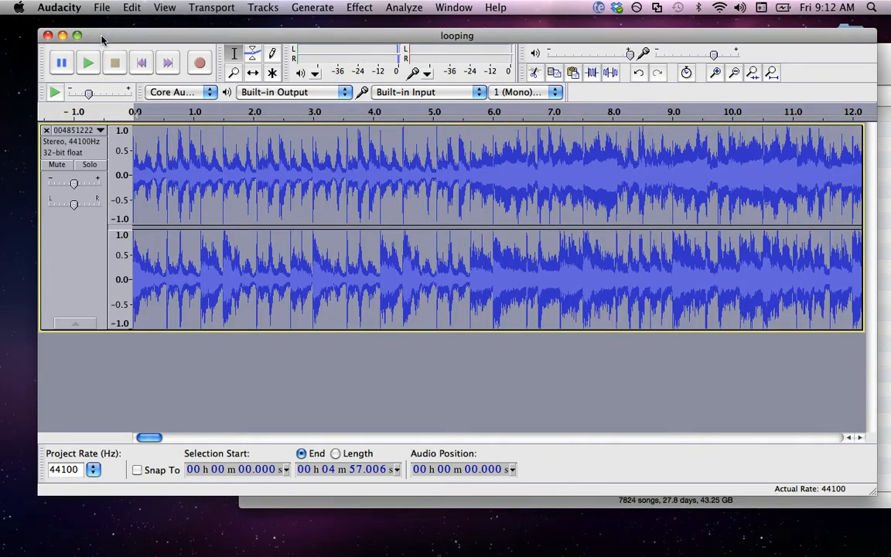
Step: Play the looped track from its start past the first join at about 33 seconds
key(space)
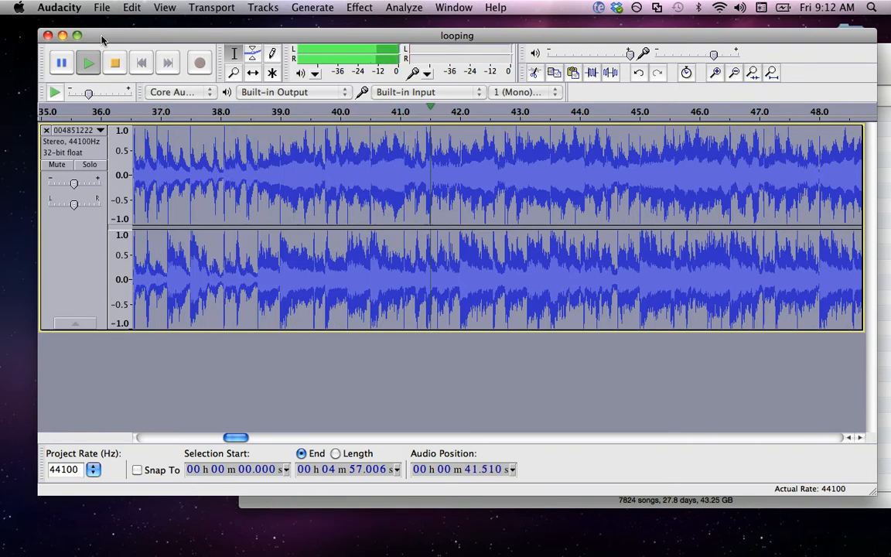
key(space)
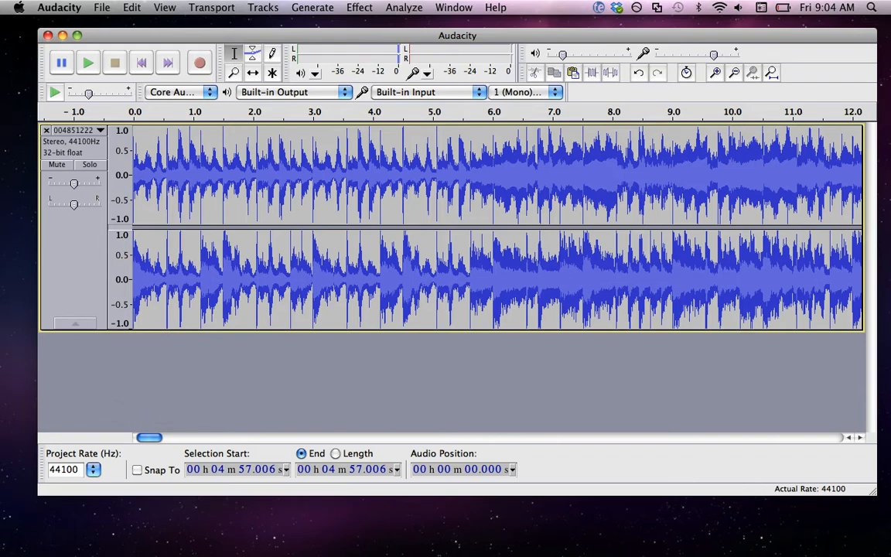
Step: Save the project on the Desktop as an Audacity project named looping
click(102, 7)
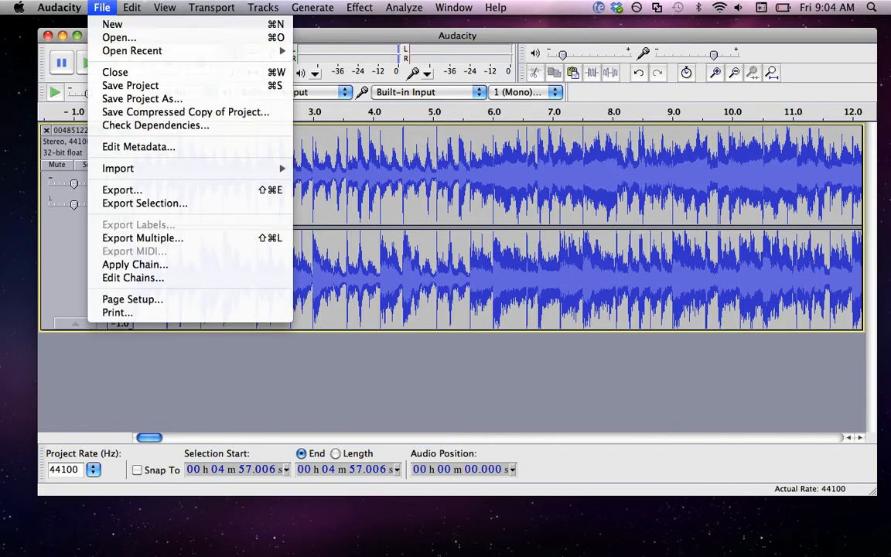
click(120, 85)
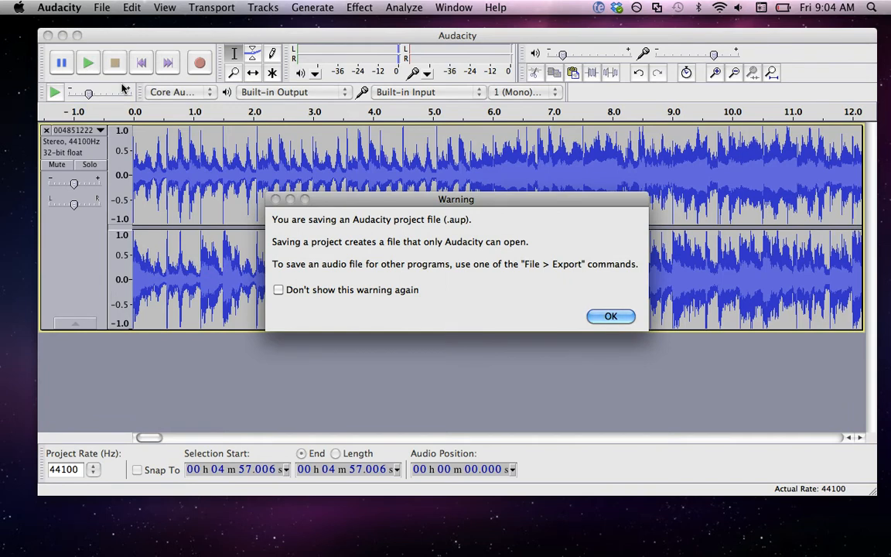
click(611, 316)
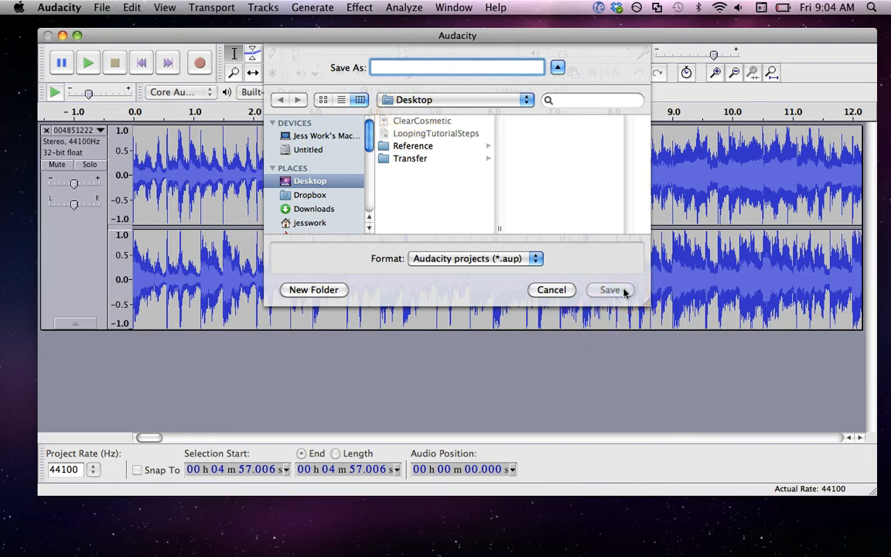
text(looping)
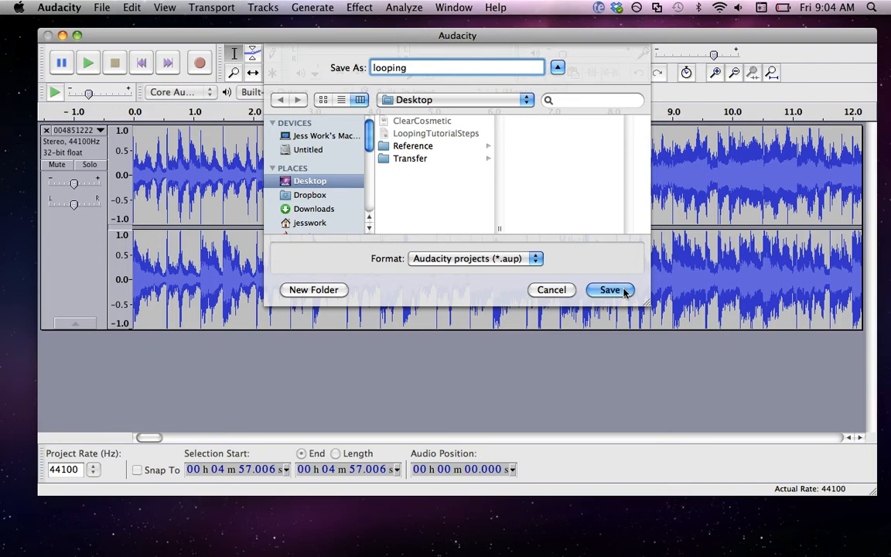
click(623, 290)
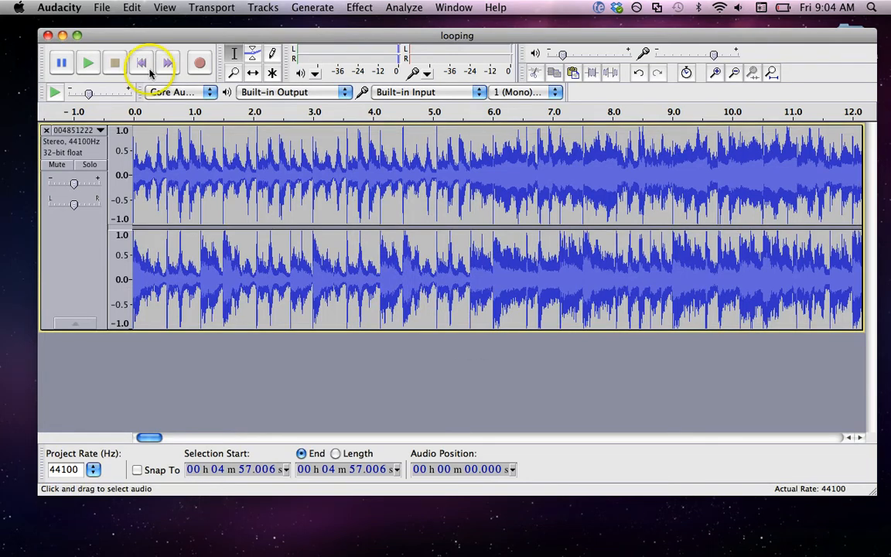
Step: Export the whole track to the Desktop as looping in AIFF (Apple) signed 16 bit PCM format
click(103, 7)
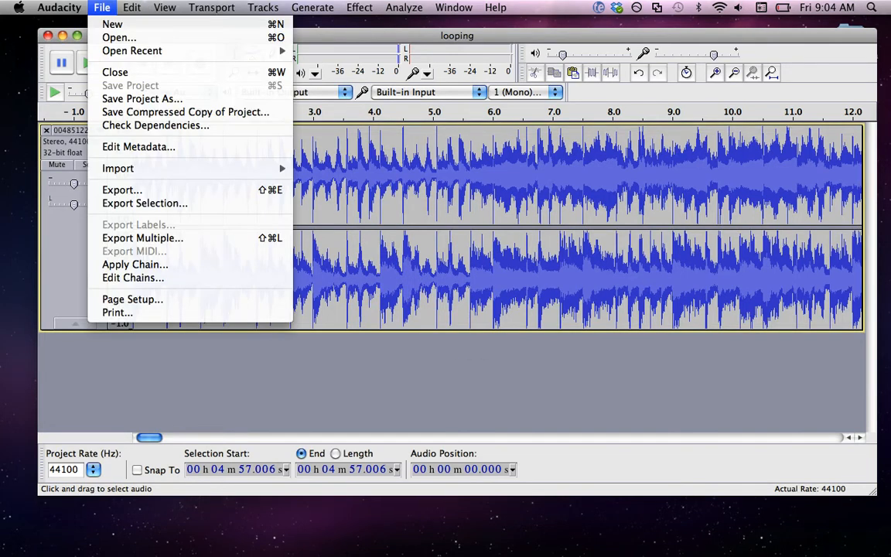
click(141, 191)
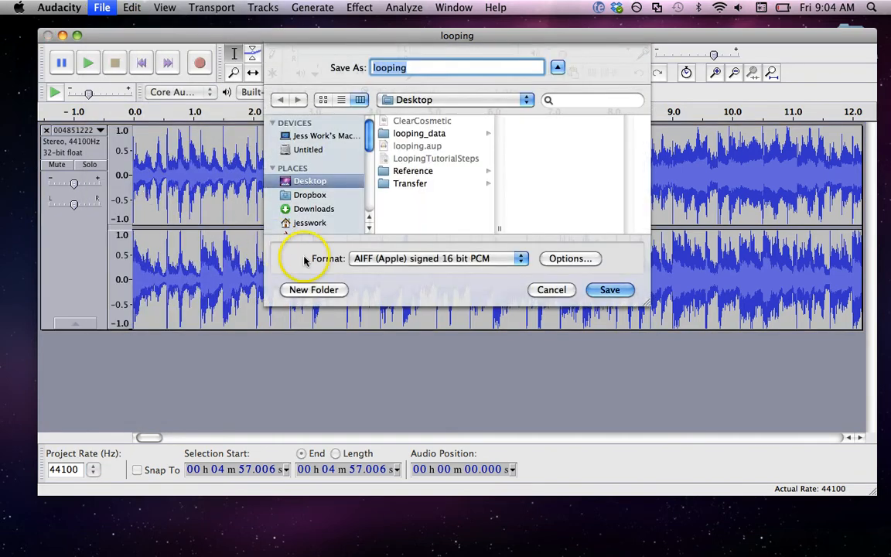
click(378, 259)
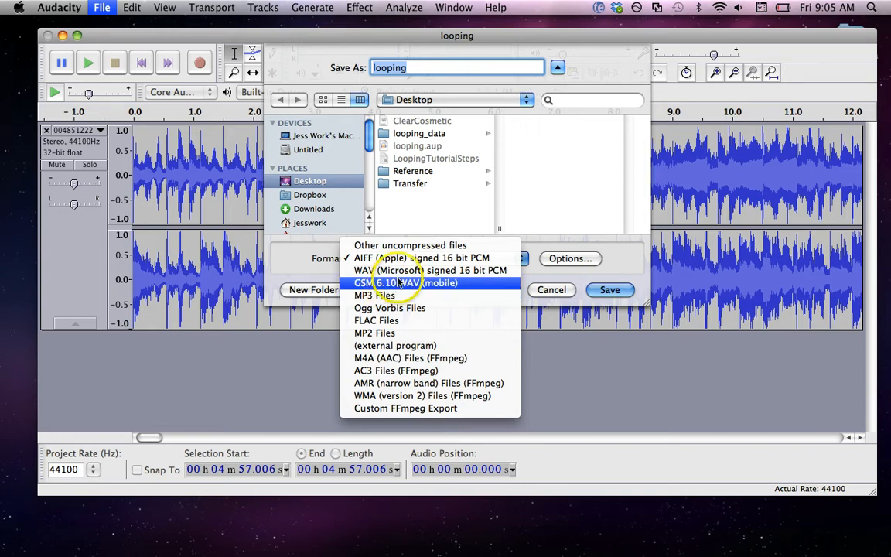
click(627, 269)
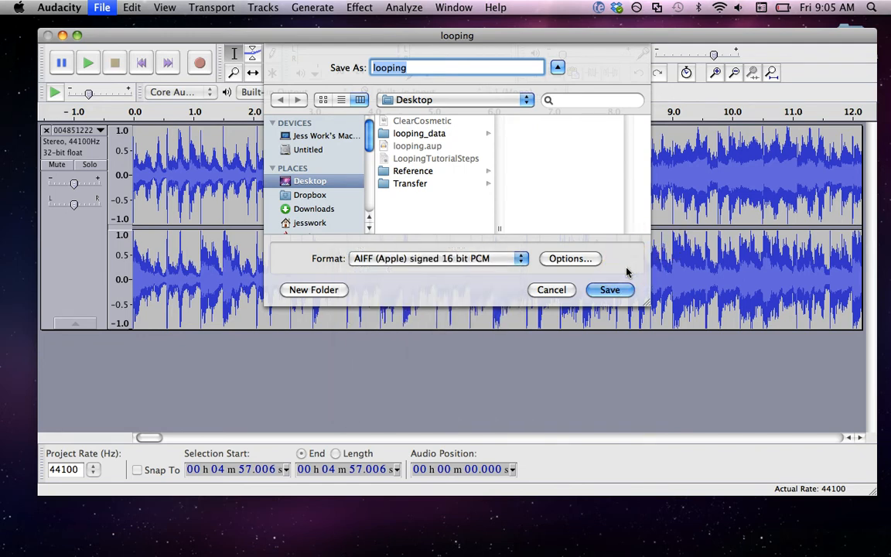
click(606, 291)
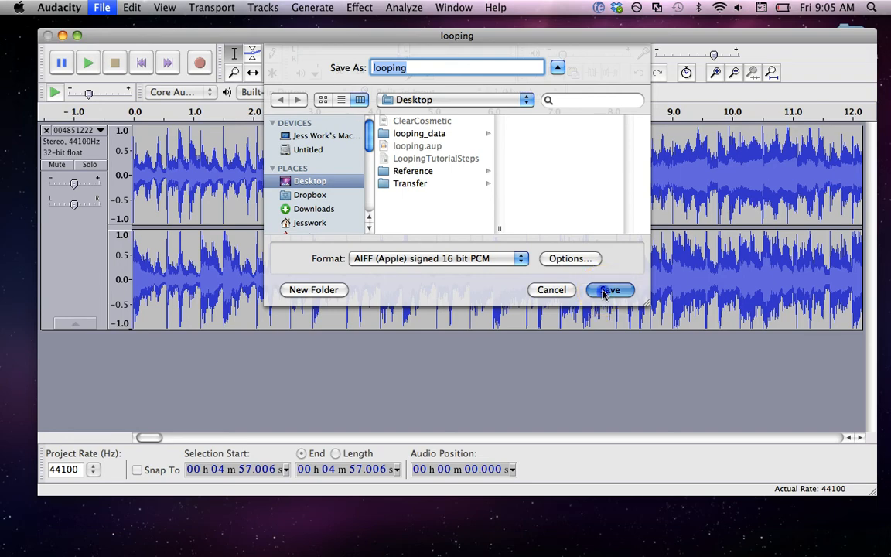
click(411, 355)
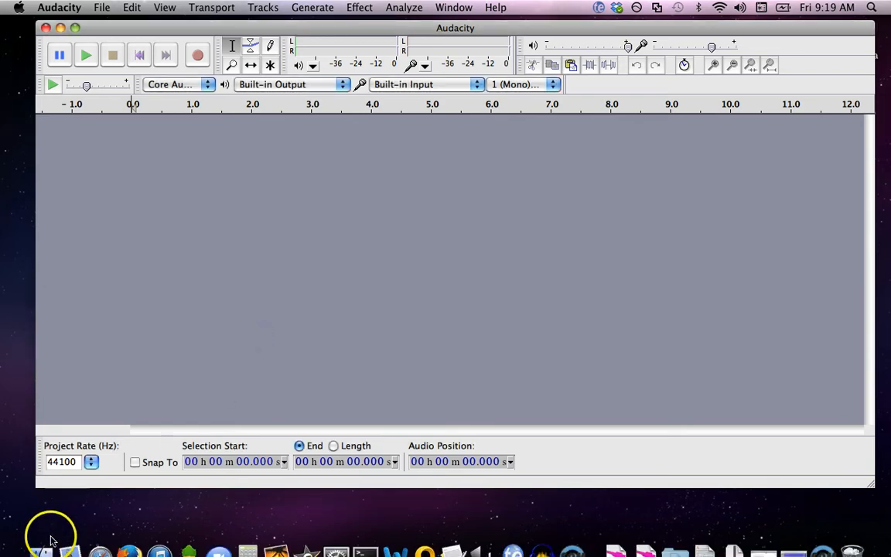
Step: Import the audio file 004851222-eastern-drums-2 into the empty project, making a copy of the file before editing
click(42, 533)
drag(371, 170, 764, 230)
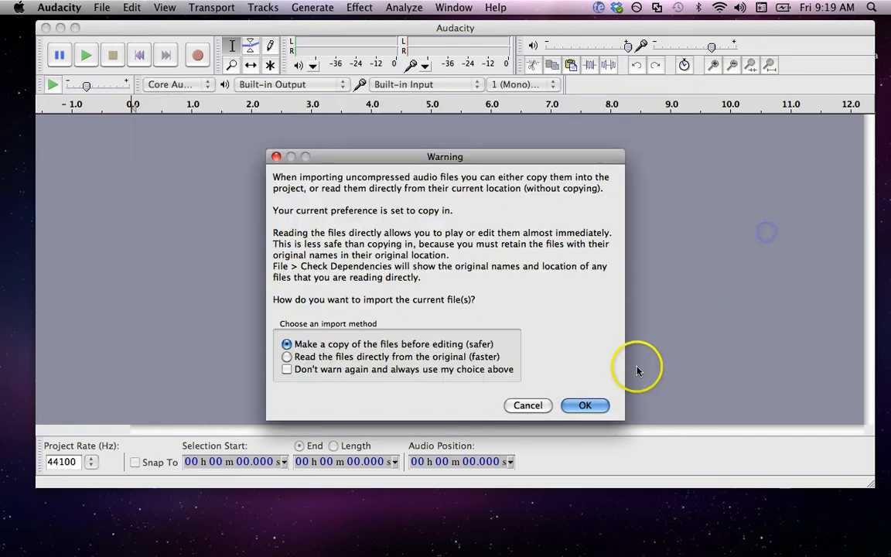
click(589, 405)
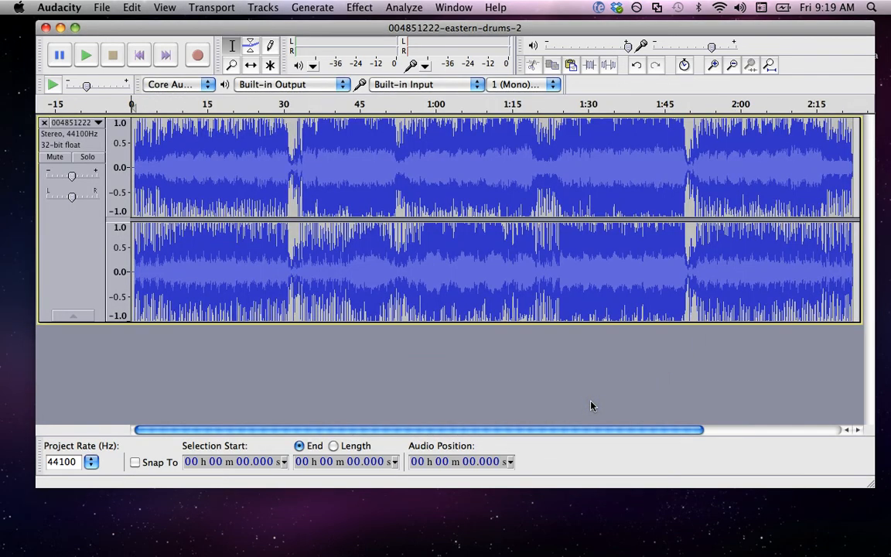
Step: Copy the opening section of the drums track, from its start to about 45.5 seconds
drag(303, 160, 272, 147)
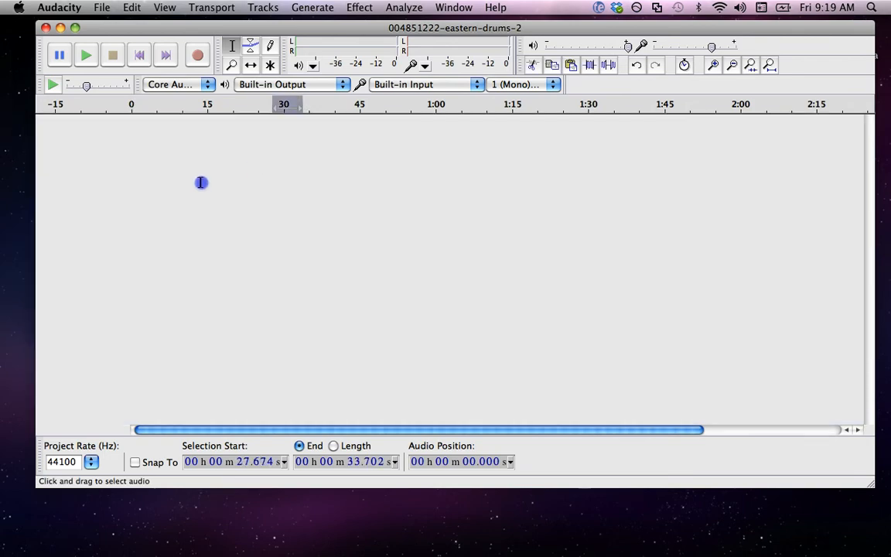
drag(200, 182, 116, 172)
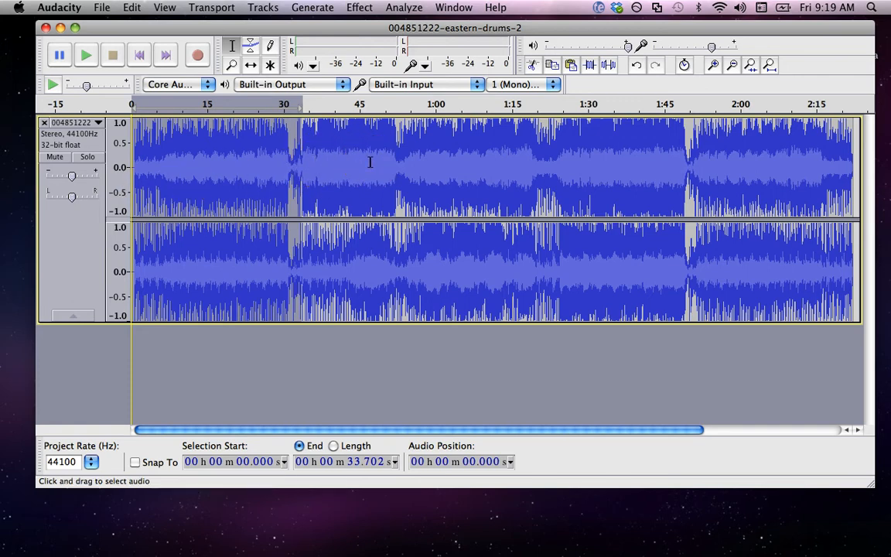
drag(360, 159, 91, 167)
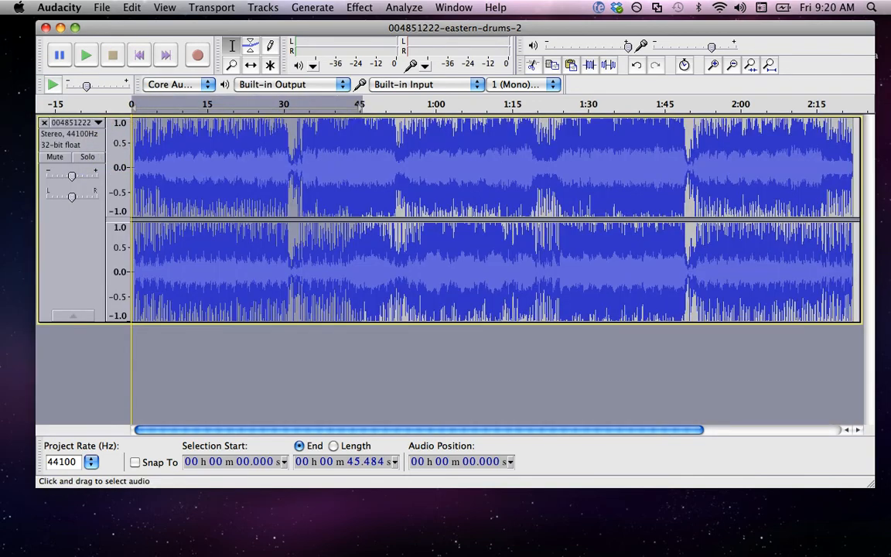
click(131, 7)
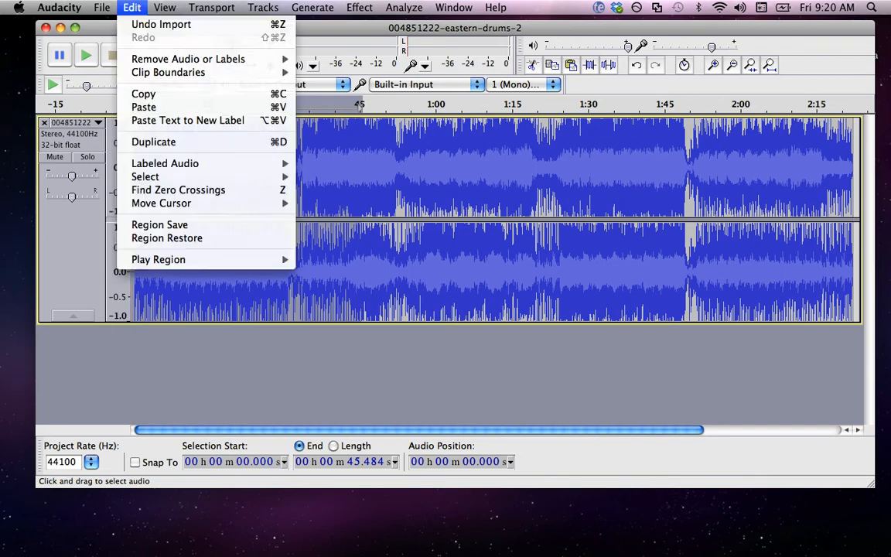
click(153, 94)
Step: Create a new project and paste the copied drums section into it, fully in view
click(101, 7)
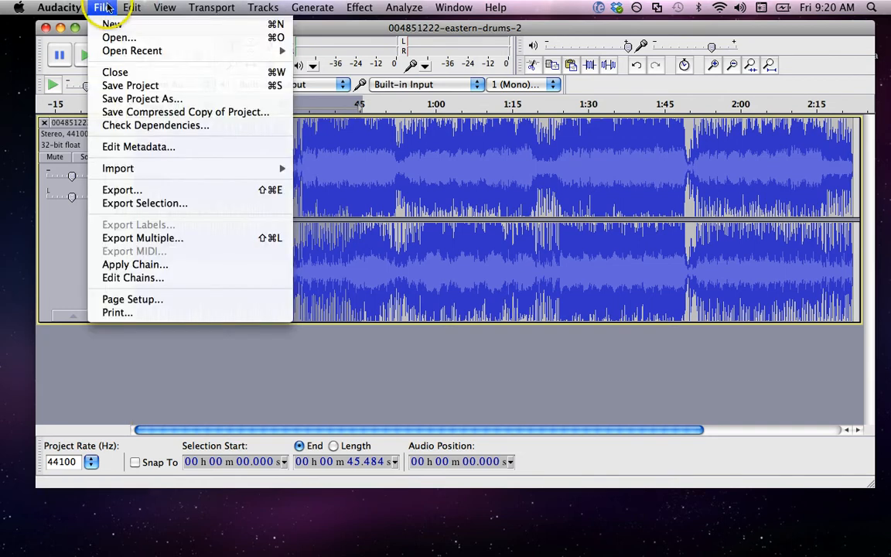
click(123, 27)
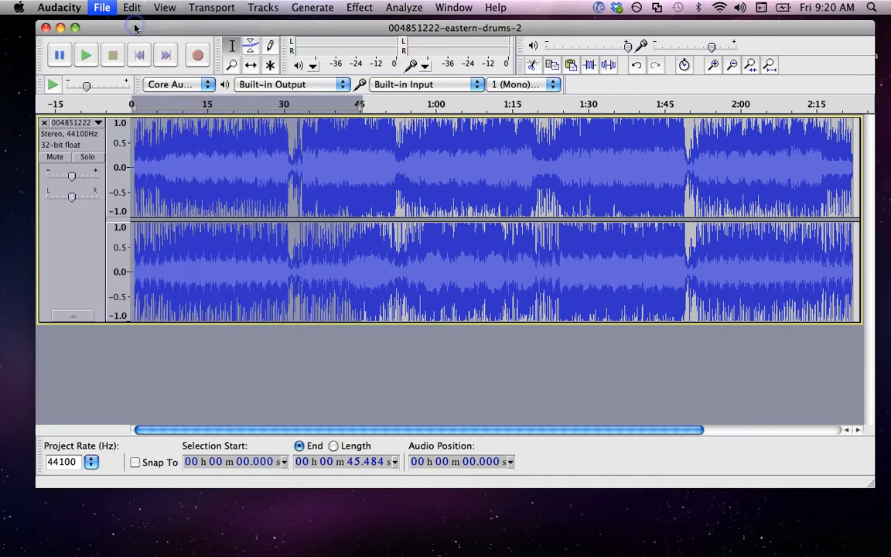
click(131, 7)
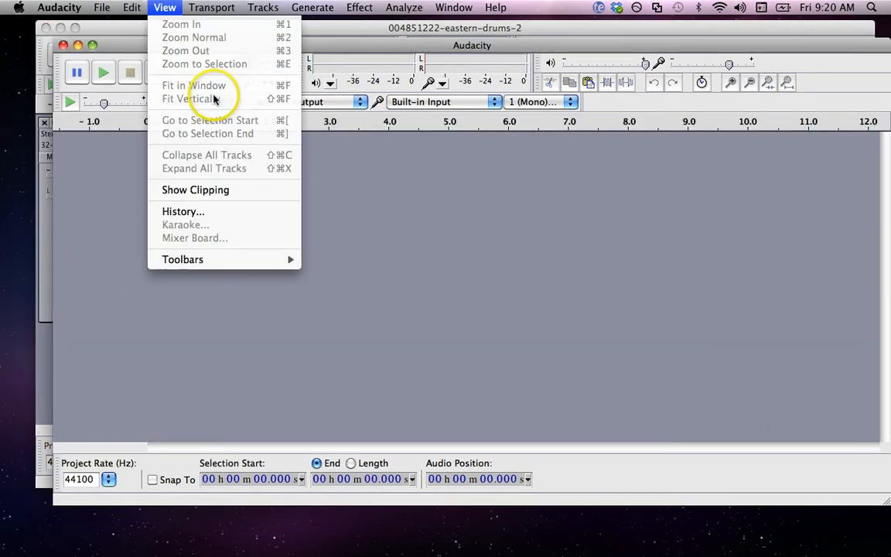
click(187, 107)
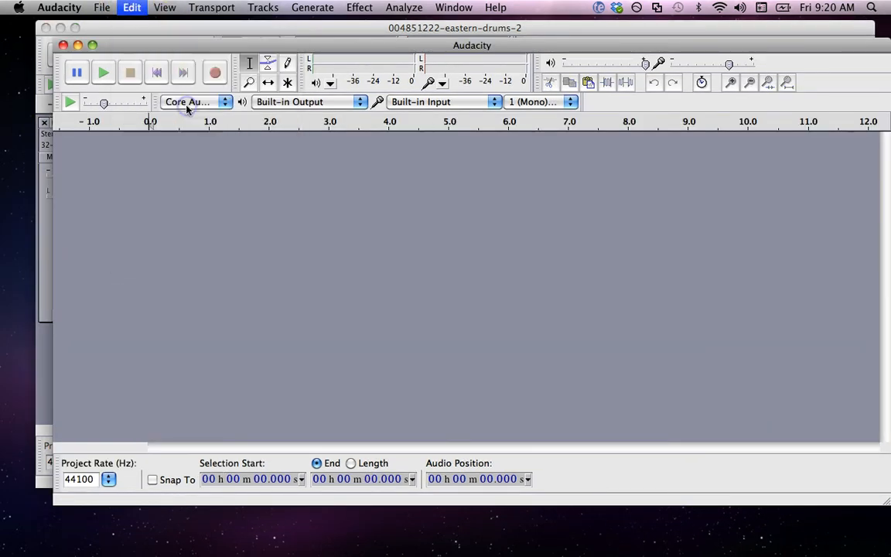
click(749, 83)
click(749, 83)
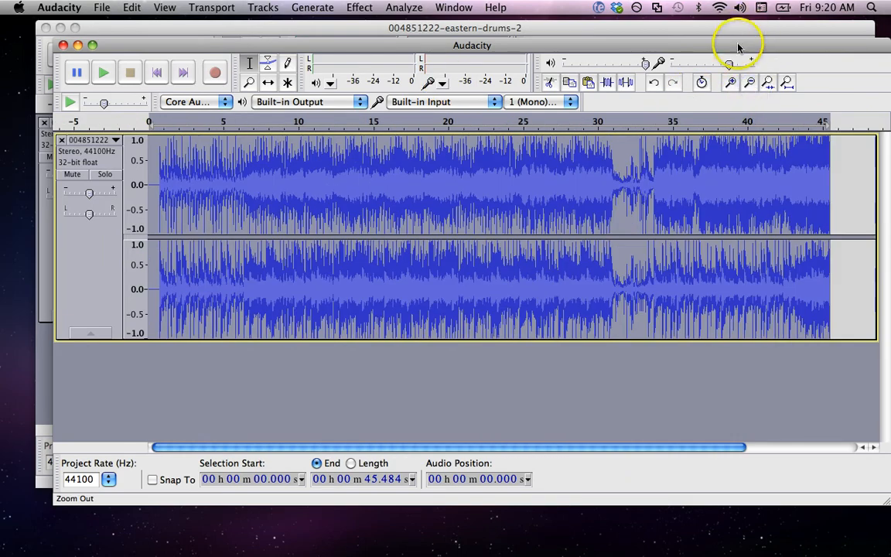
drag(739, 44, 686, 7)
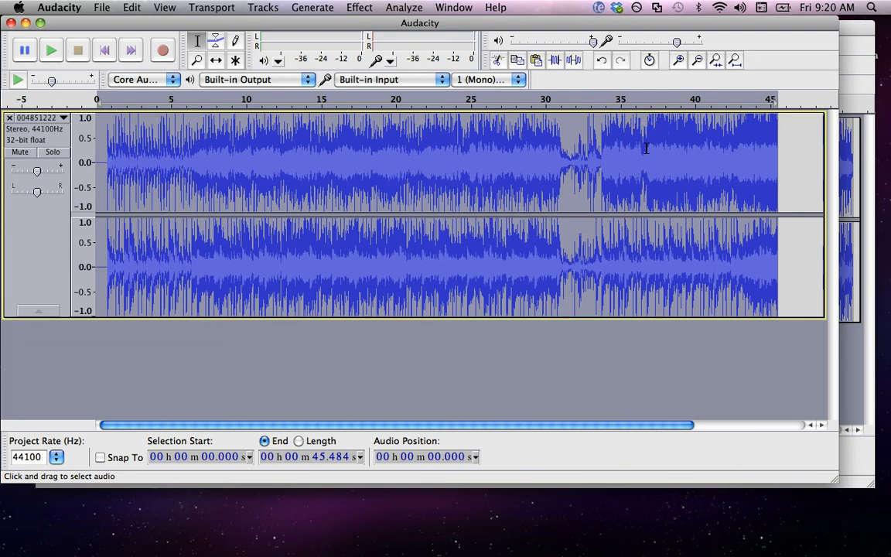
Step: Play the short passage after the quiet break, from about 33.6 to 36.9 seconds
click(646, 124)
drag(647, 160, 598, 171)
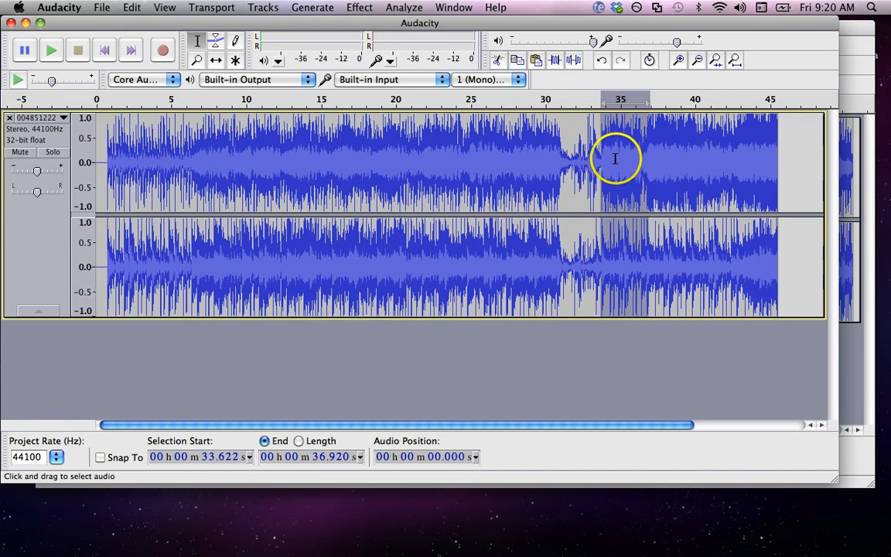
click(52, 51)
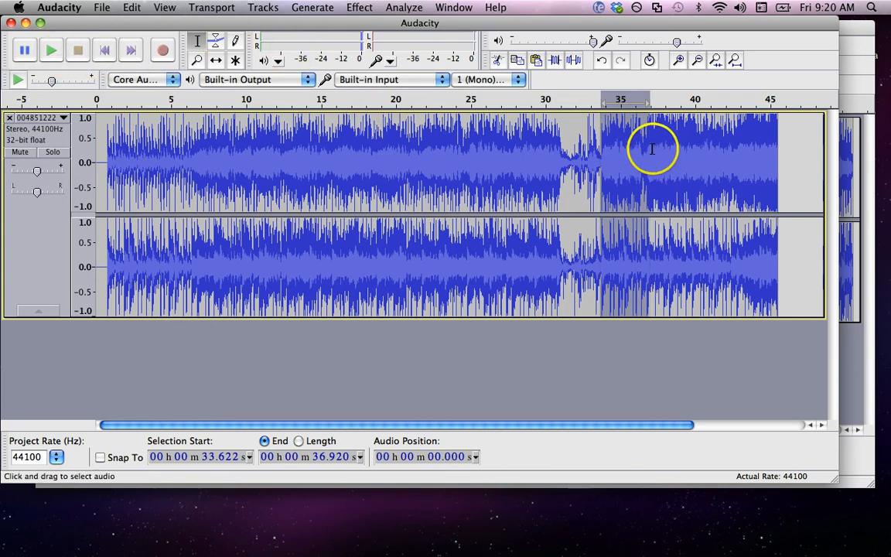
Step: Delete everything in the pasted section after about 37.1 seconds
drag(651, 147, 813, 187)
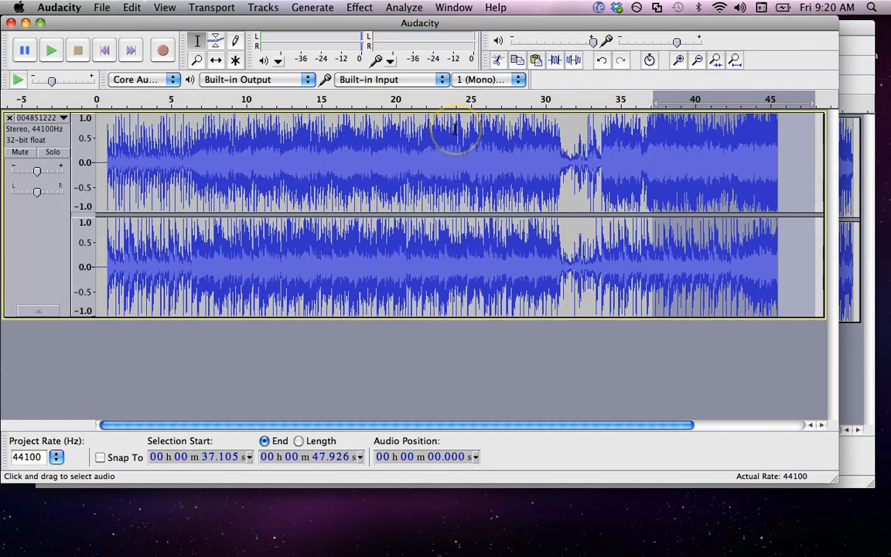
key(Delete)
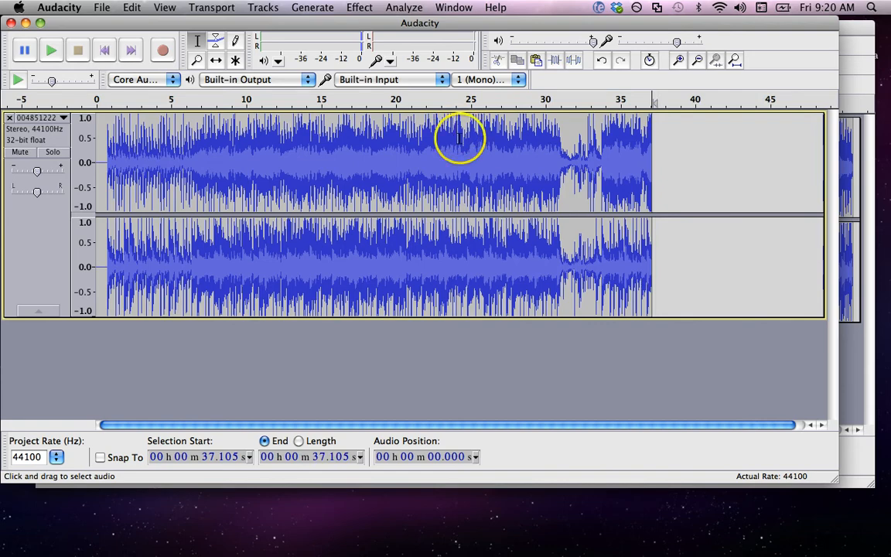
Step: Select precisely from the first beat after the quiet break, at 33.750 seconds, to the track's end and play it
click(680, 61)
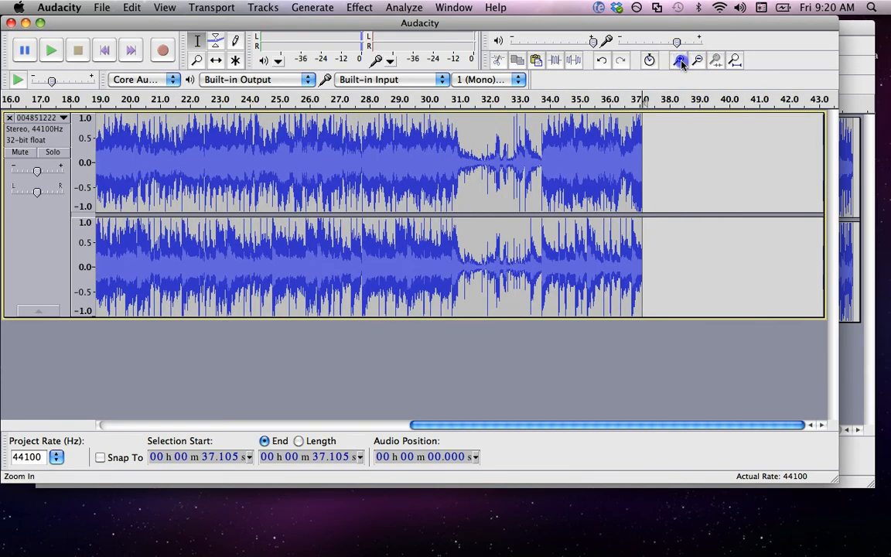
click(680, 61)
click(679, 61)
click(680, 61)
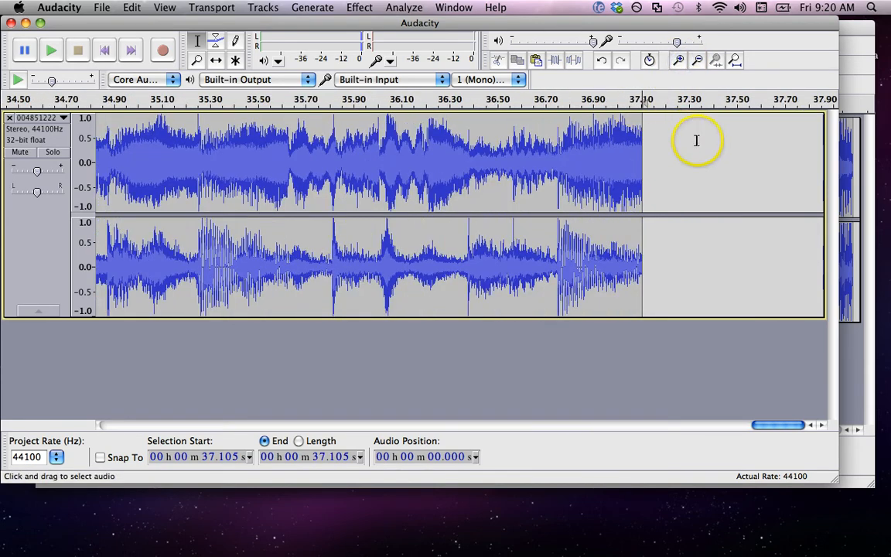
drag(761, 425, 741, 421)
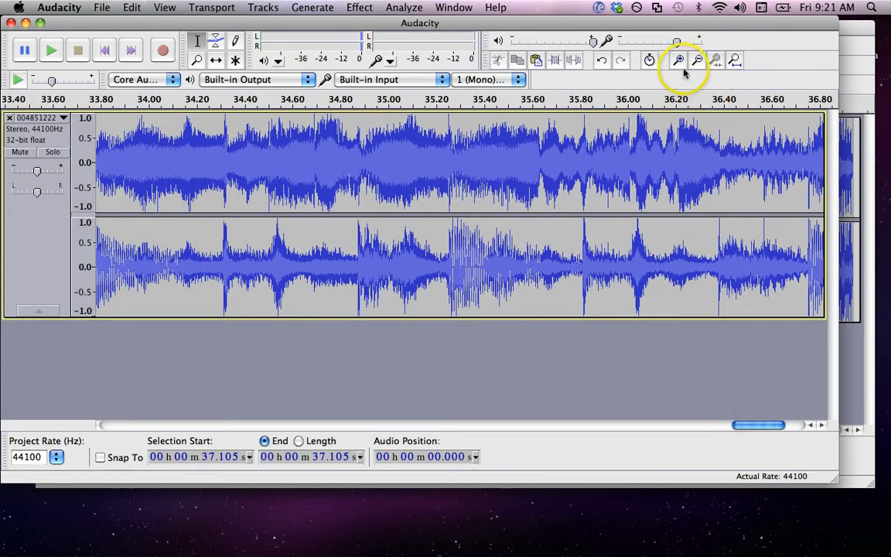
click(697, 60)
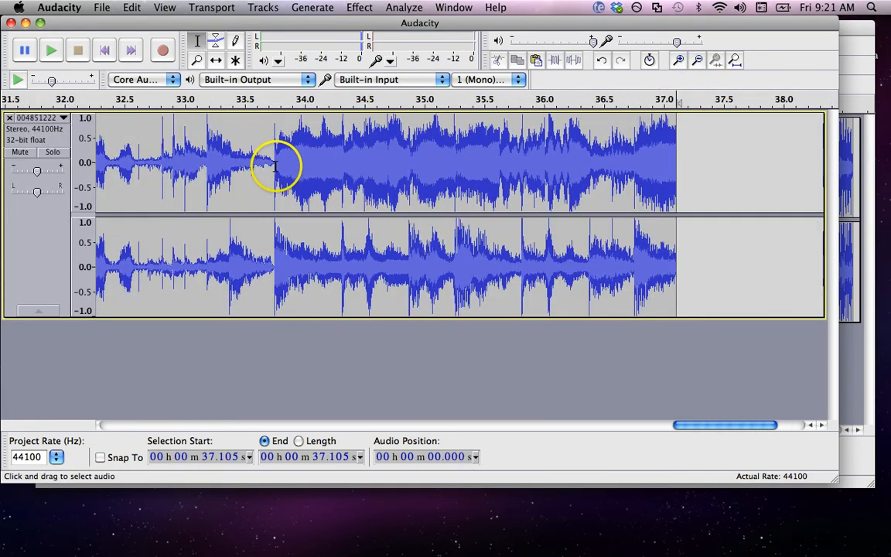
drag(275, 165, 676, 214)
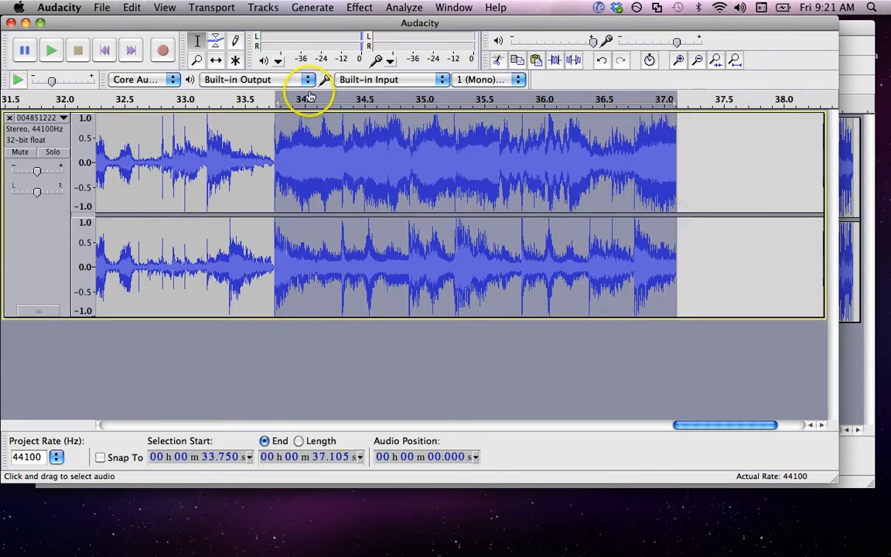
click(54, 50)
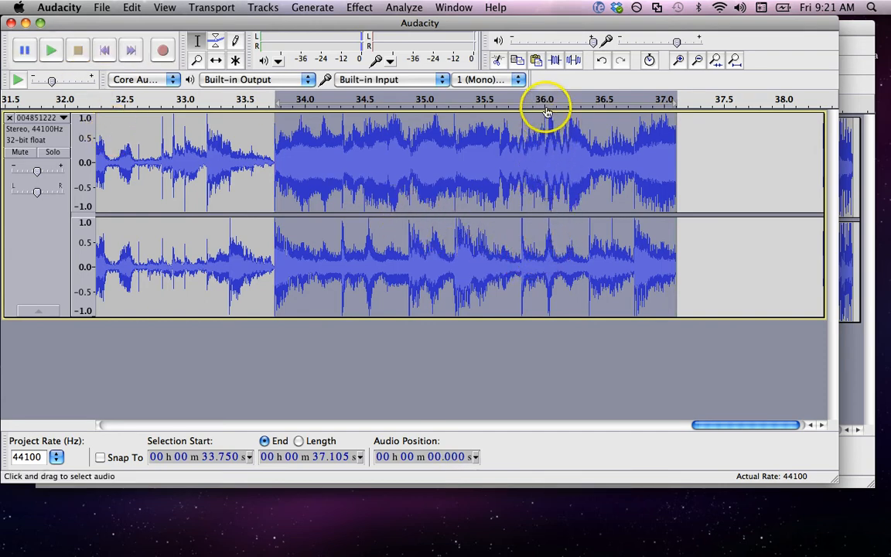
Step: Delete everything in the pasted section after about 36.1 seconds
click(557, 148)
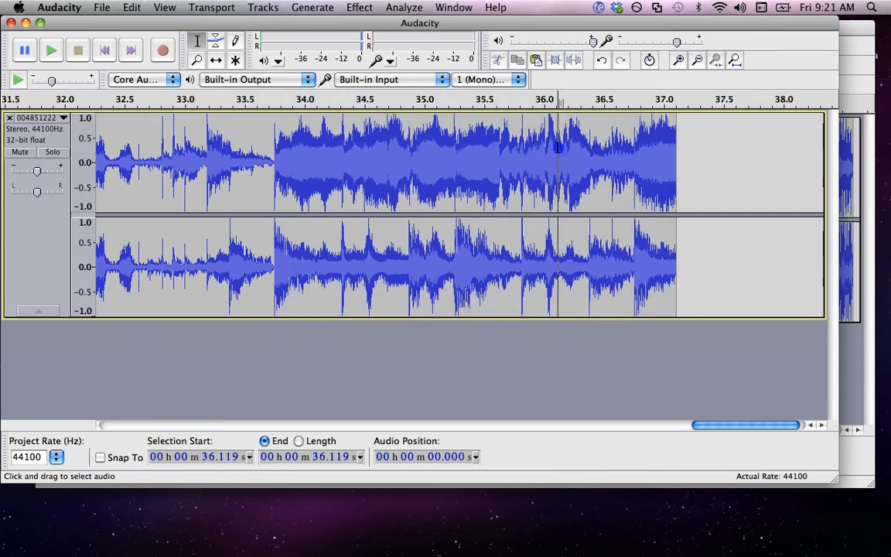
drag(558, 148, 702, 173)
key(Delete)
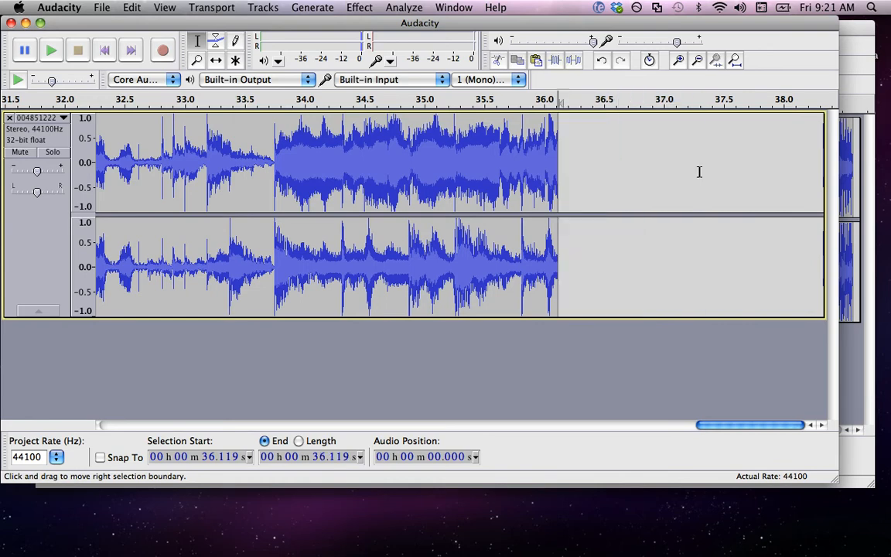
Step: Select from the first beat after the quiet break, at about 33.74 seconds, past the track's end and play the selection
drag(274, 170, 613, 211)
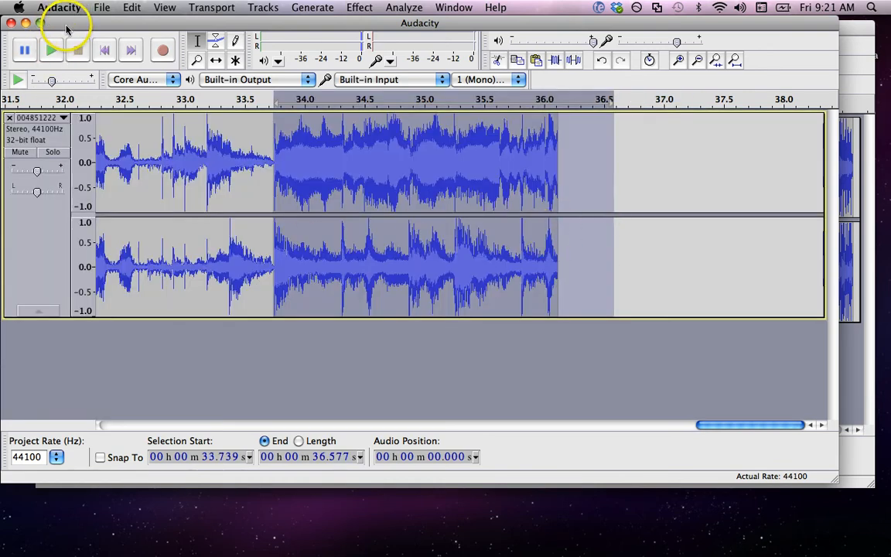
click(55, 49)
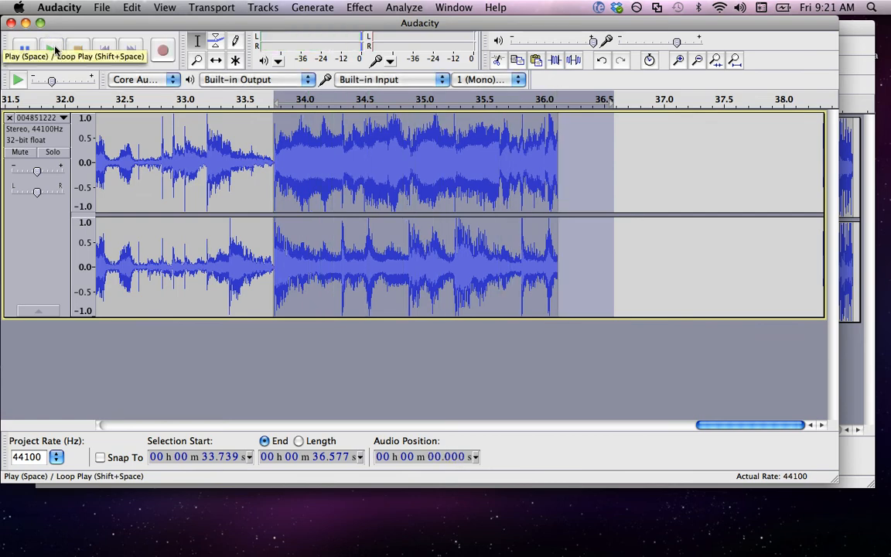
click(54, 48)
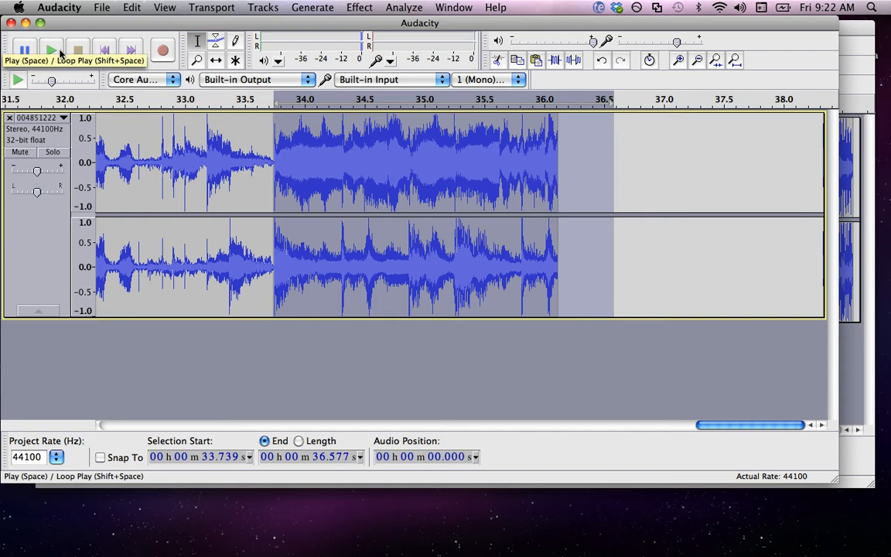
Step: Silence the selected audio from about 33.74 seconds to the track's end, keeping its length as a gap
click(131, 8)
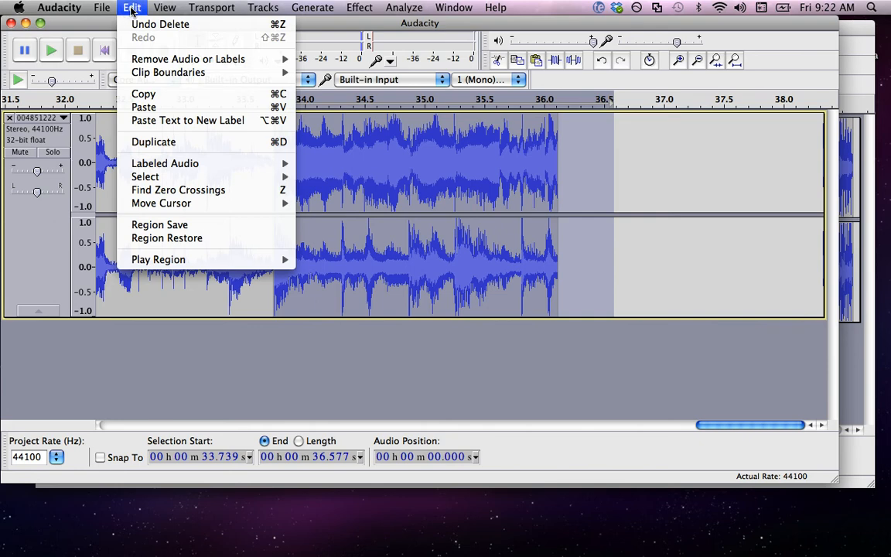
mouse_move(178, 163)
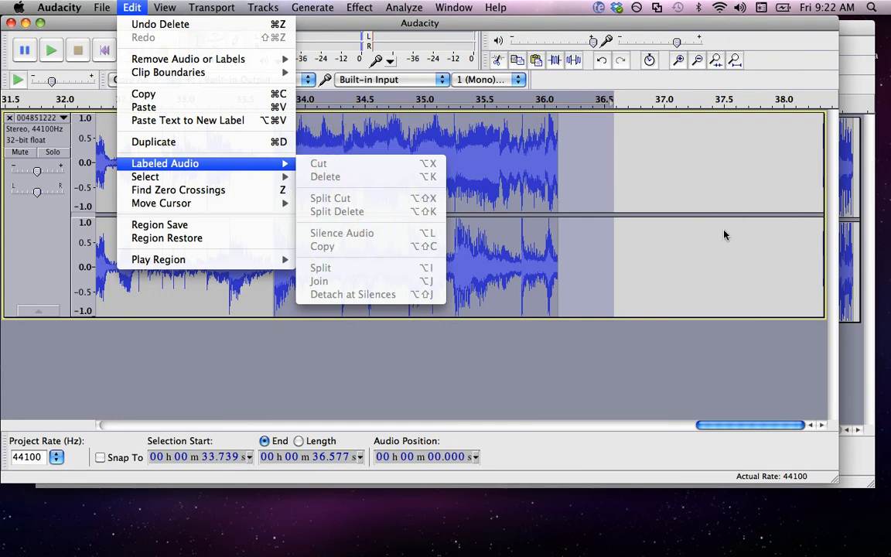
click(727, 30)
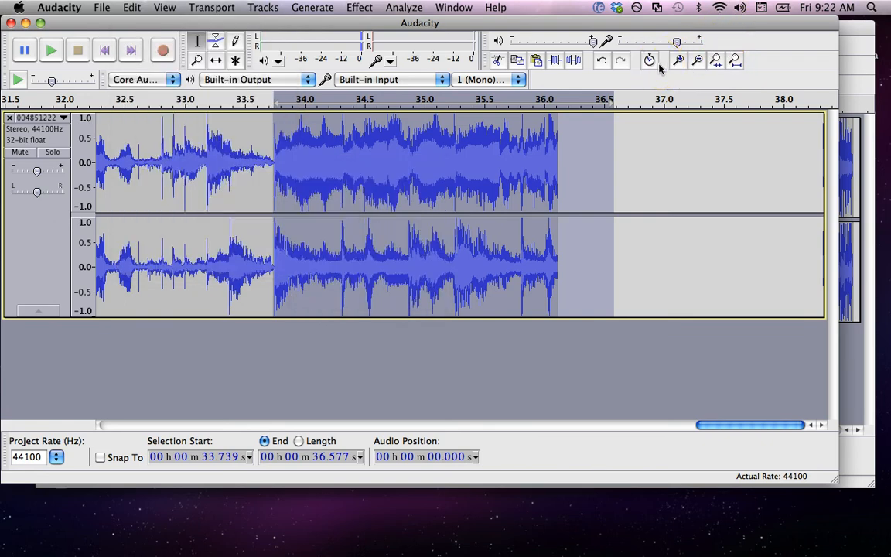
key(super+l)
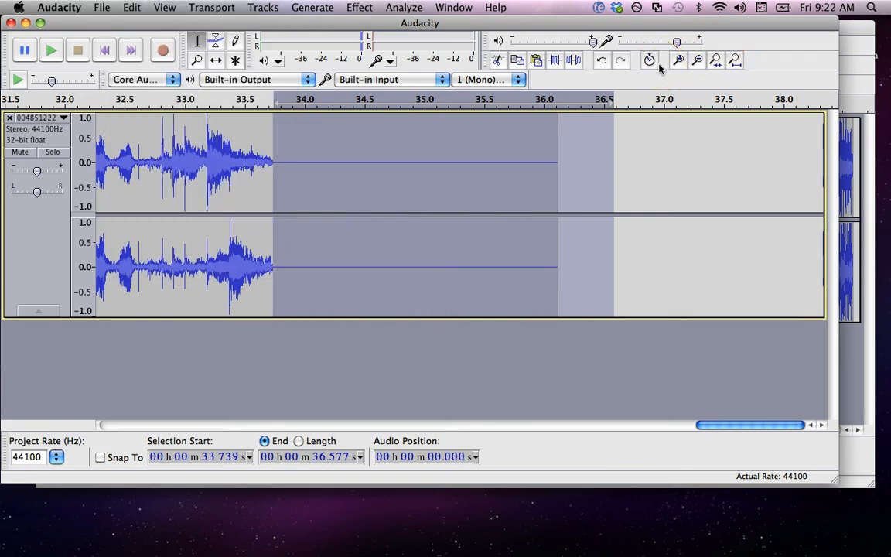
click(670, 203)
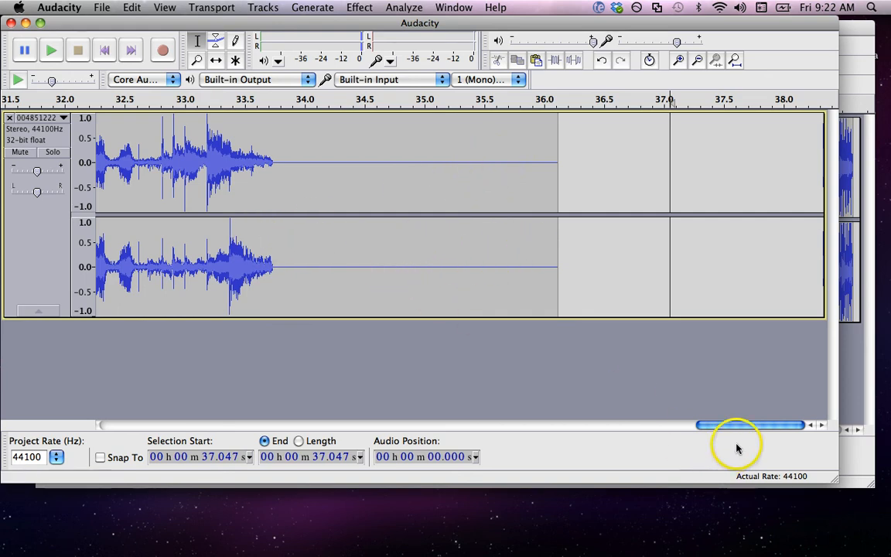
Step: Delete the silence before the first beat at the track's beginning, from 0 to about 0.75 seconds
drag(744, 423, 60, 392)
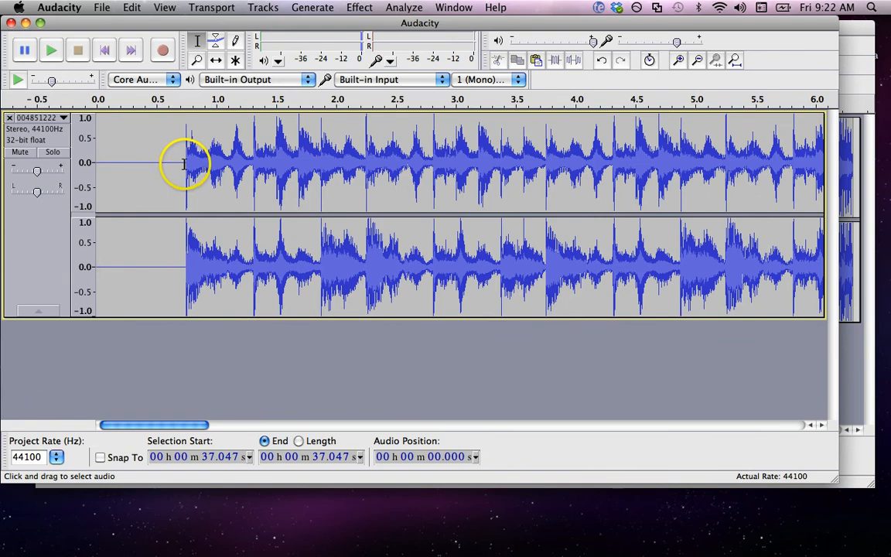
drag(184, 163, 63, 154)
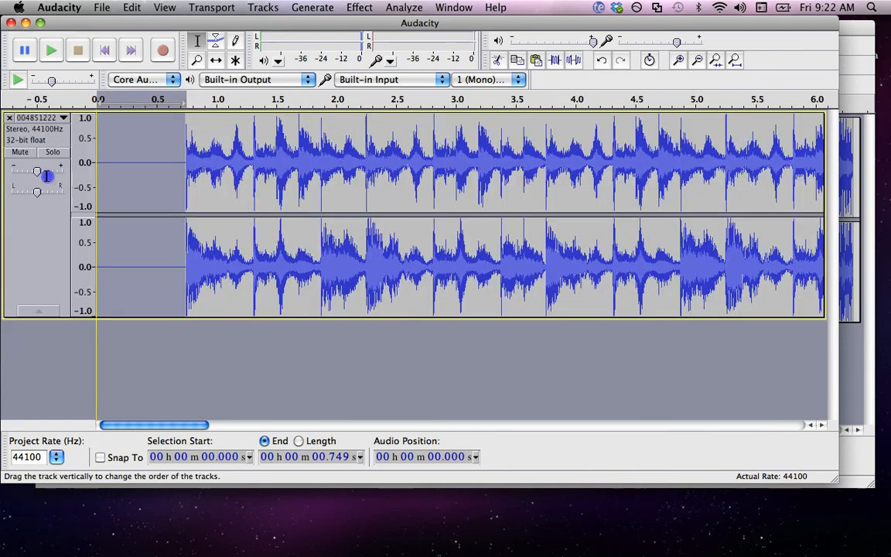
key(Delete)
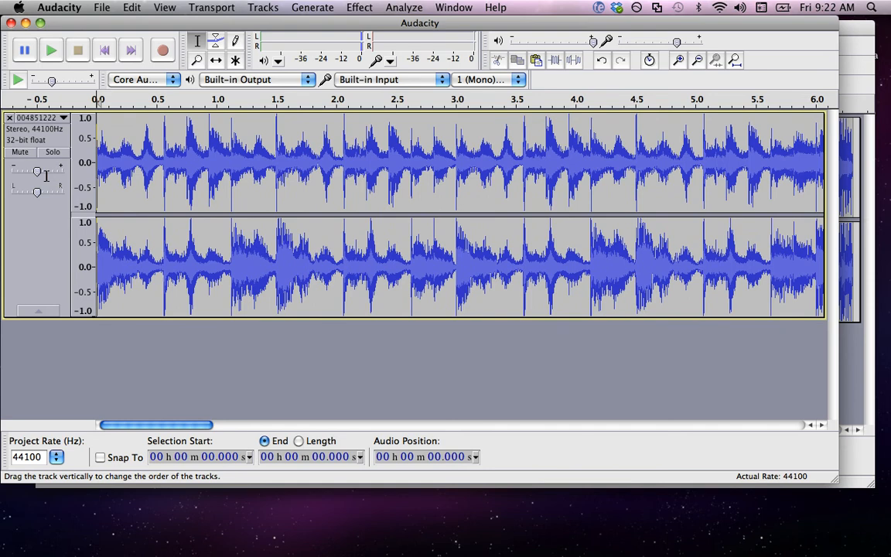
Step: Copy the whole track and paste the copy at the track's end
click(131, 7)
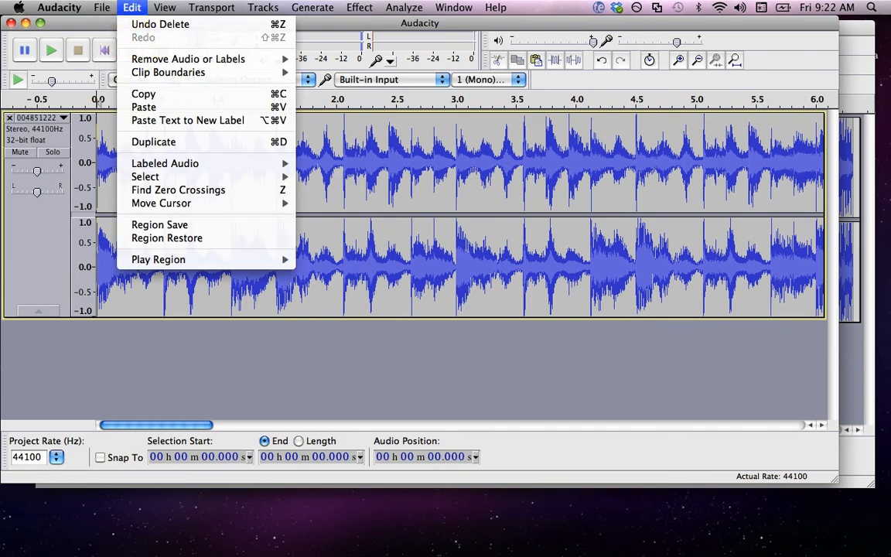
mouse_move(149, 176)
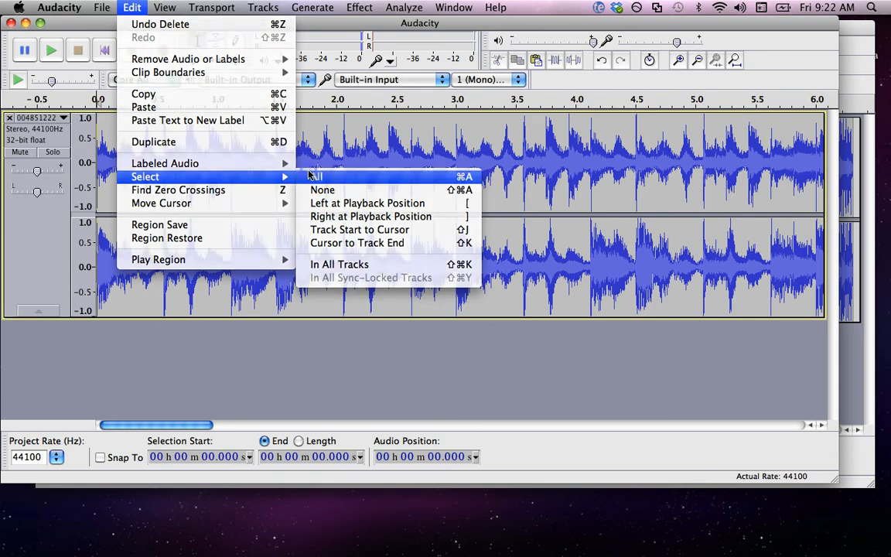
click(311, 175)
click(132, 7)
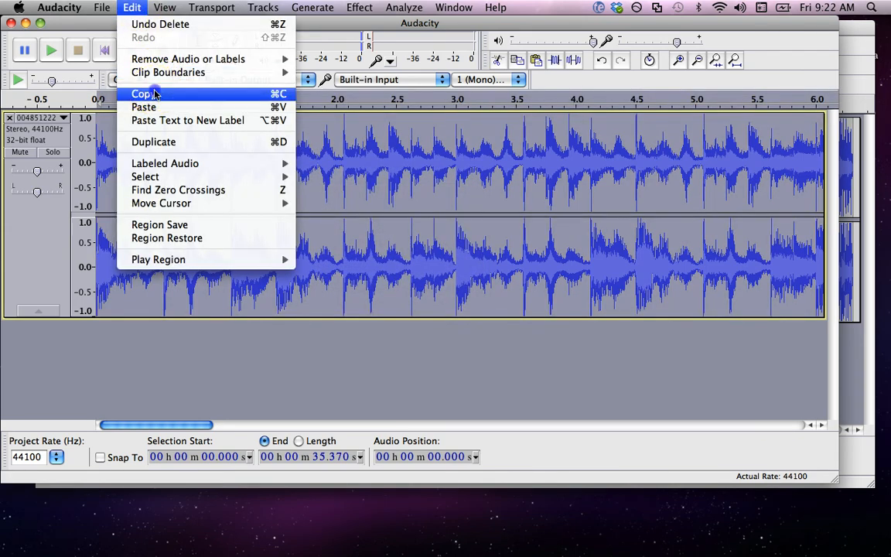
click(154, 91)
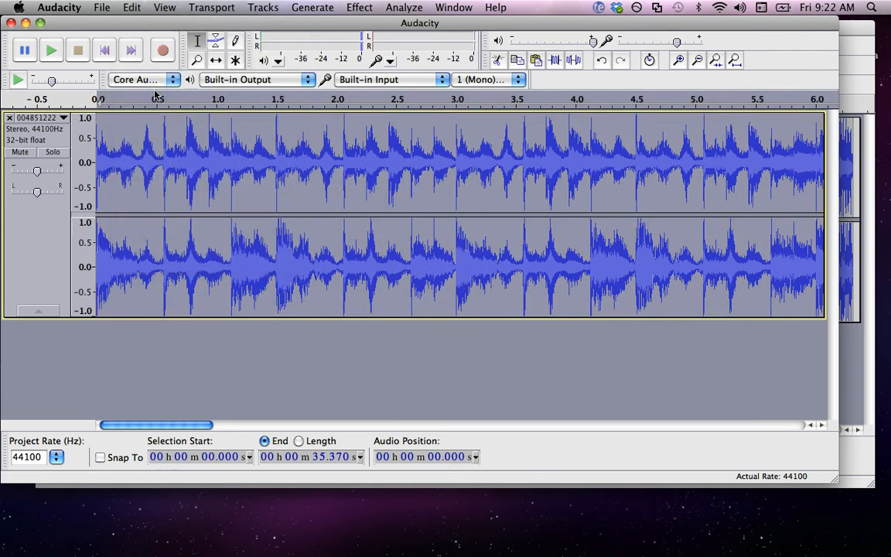
key(End)
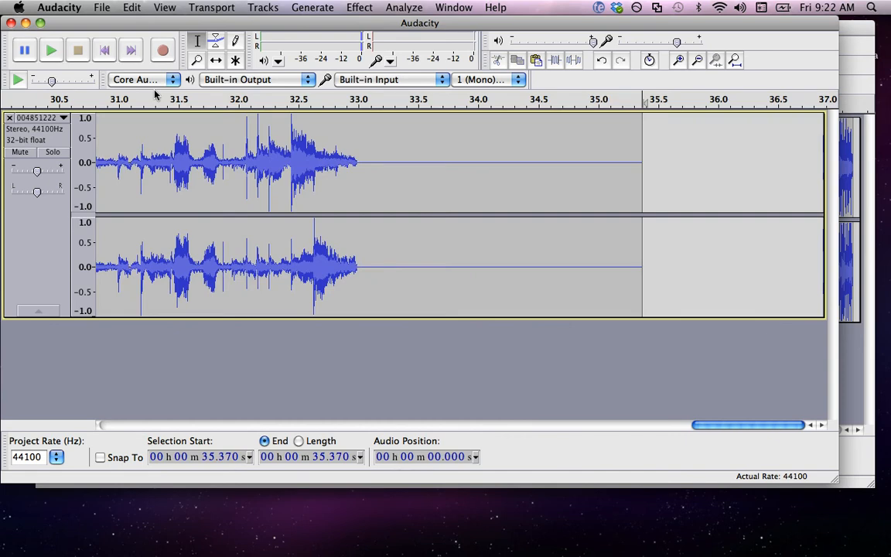
key(super+v)
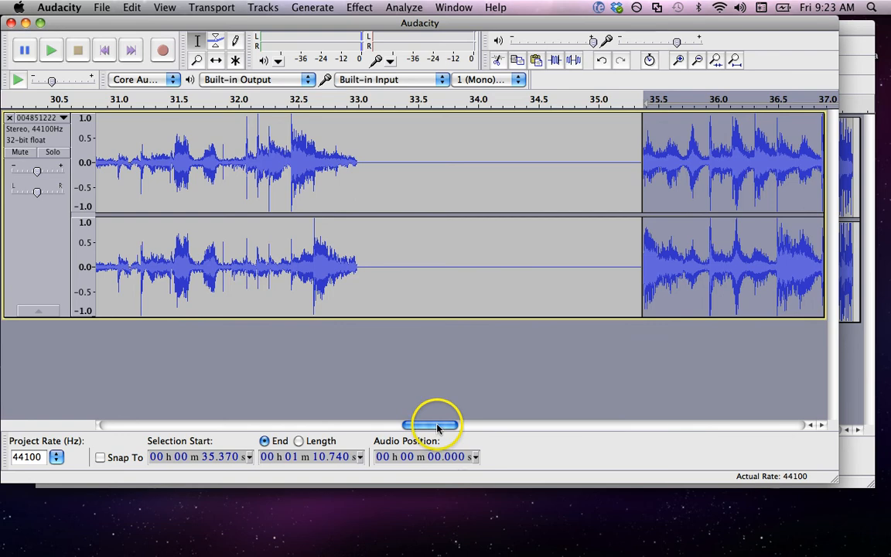
Step: Play across the join between the two copies, starting at about 28.3 seconds
click(697, 60)
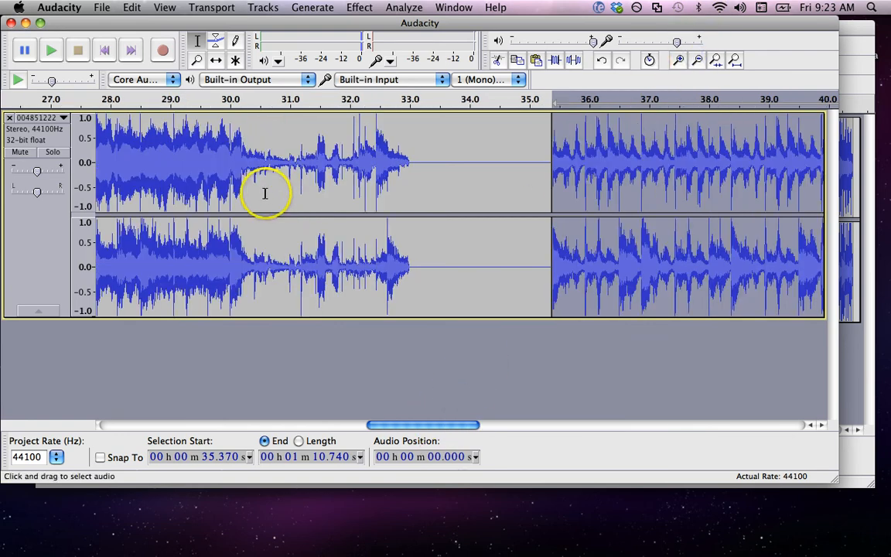
click(129, 143)
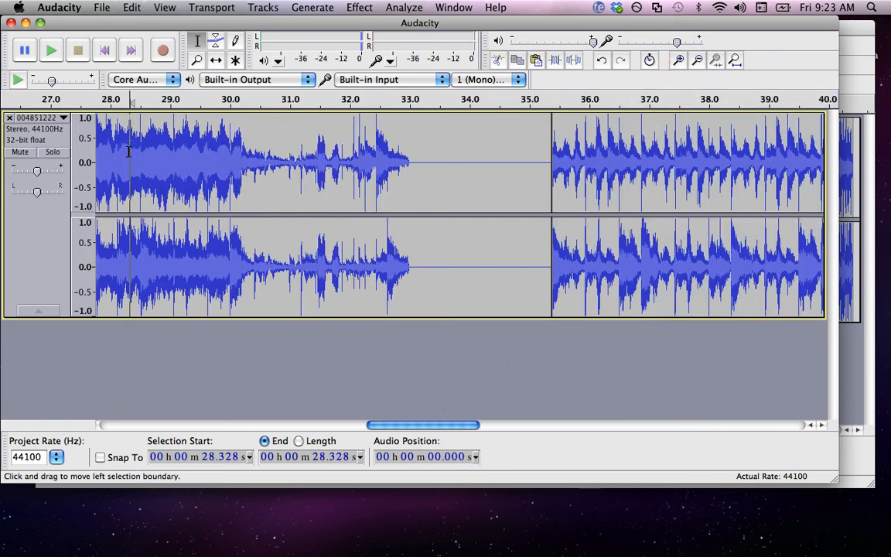
key(space)
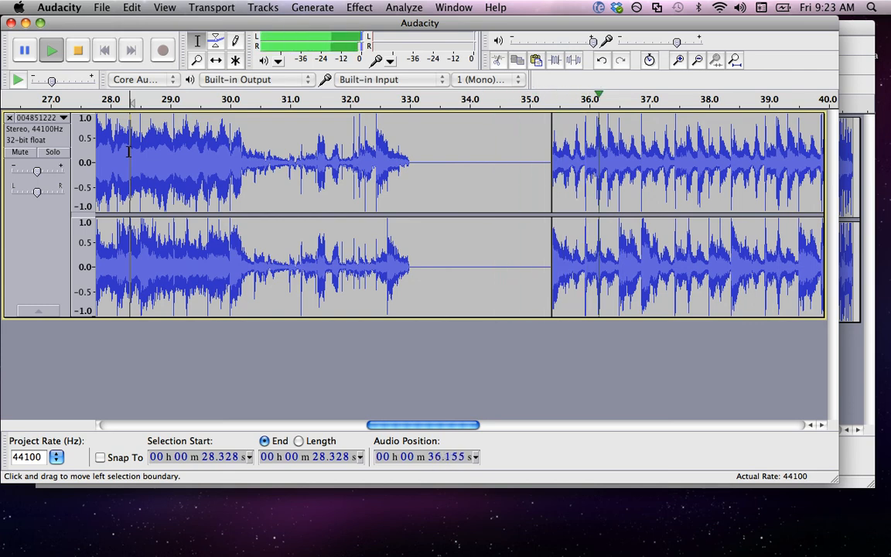
click(25, 50)
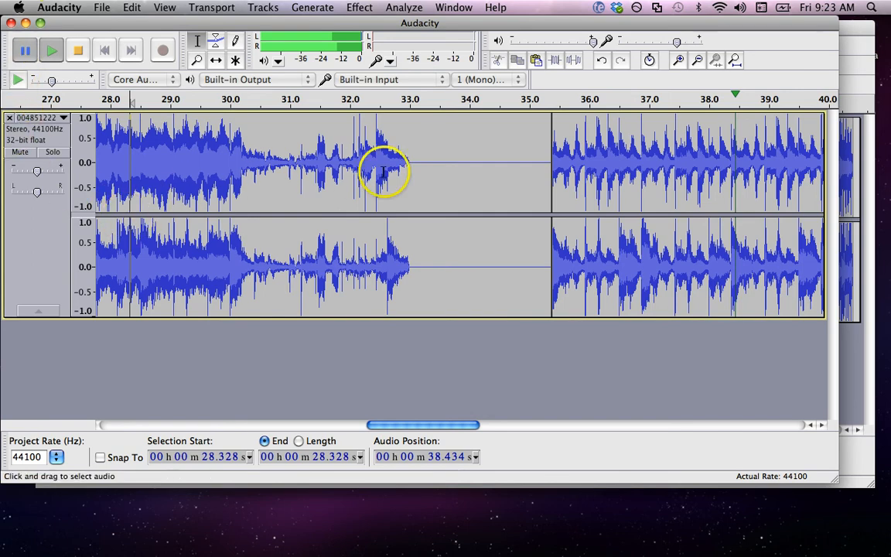
Step: Copy about 0.1 seconds of the silent gap, from 33.820 to 33.924 seconds, and paste it at 33.924 seconds to lengthen the gap
drag(458, 162, 465, 164)
click(132, 7)
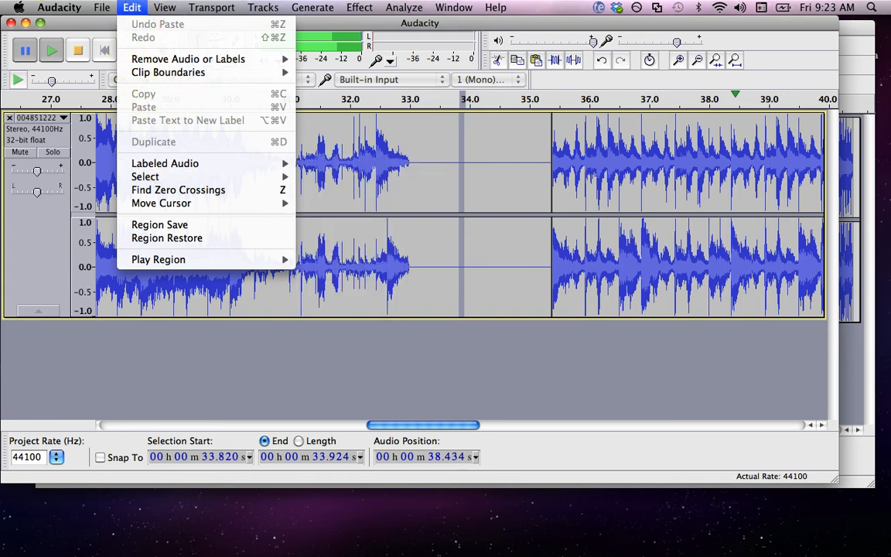
click(132, 7)
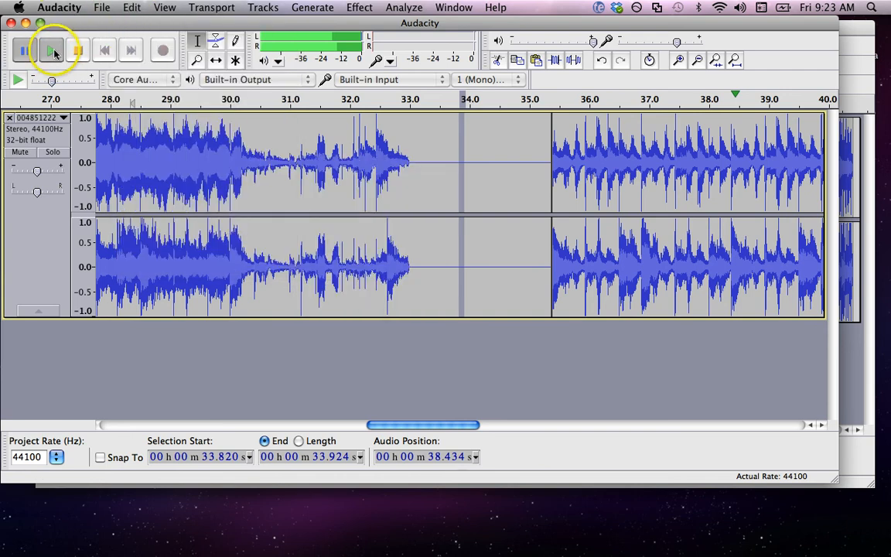
click(131, 7)
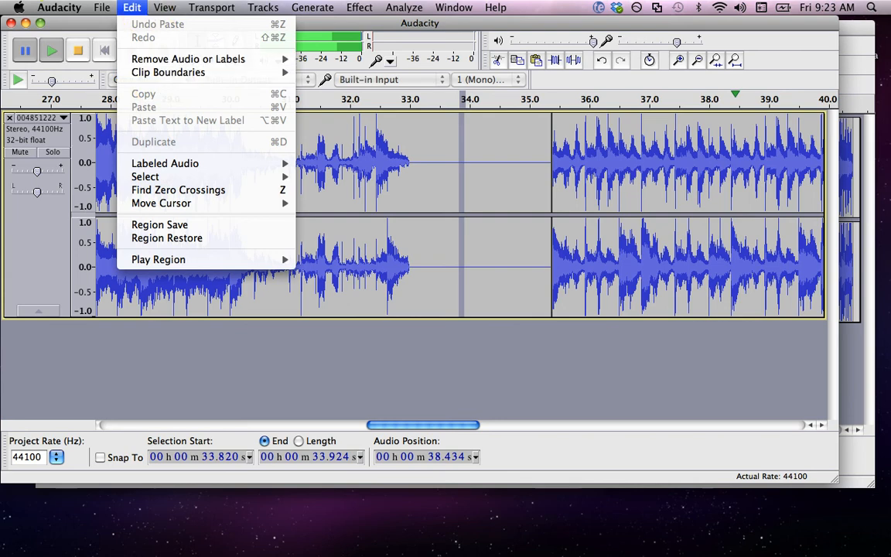
click(90, 44)
click(78, 48)
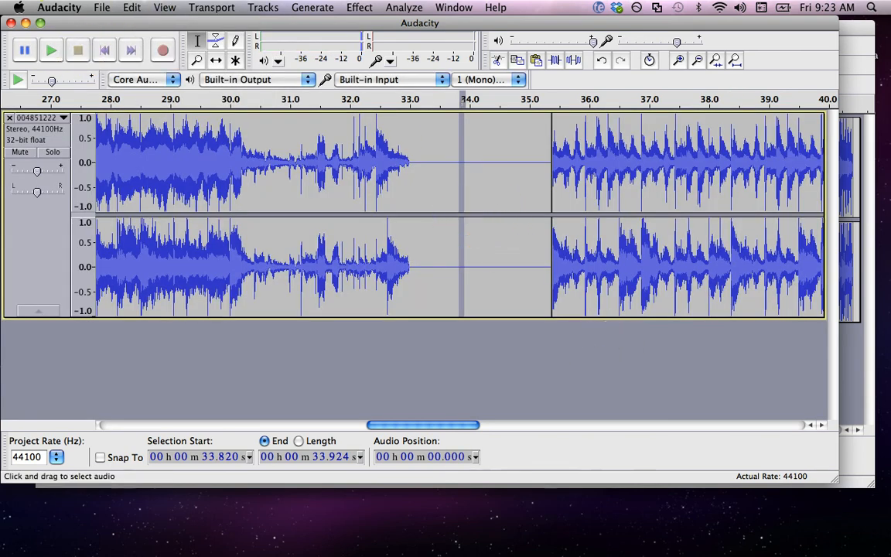
click(132, 7)
click(144, 92)
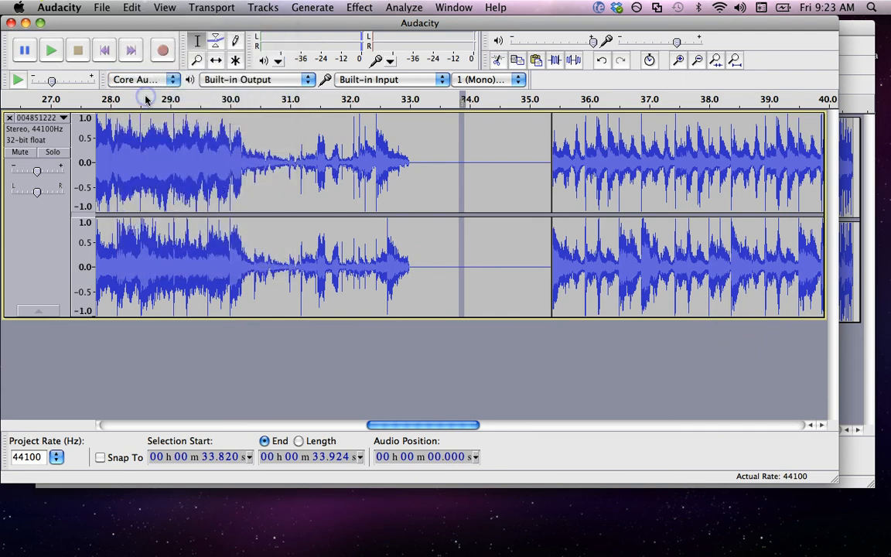
key(Right)
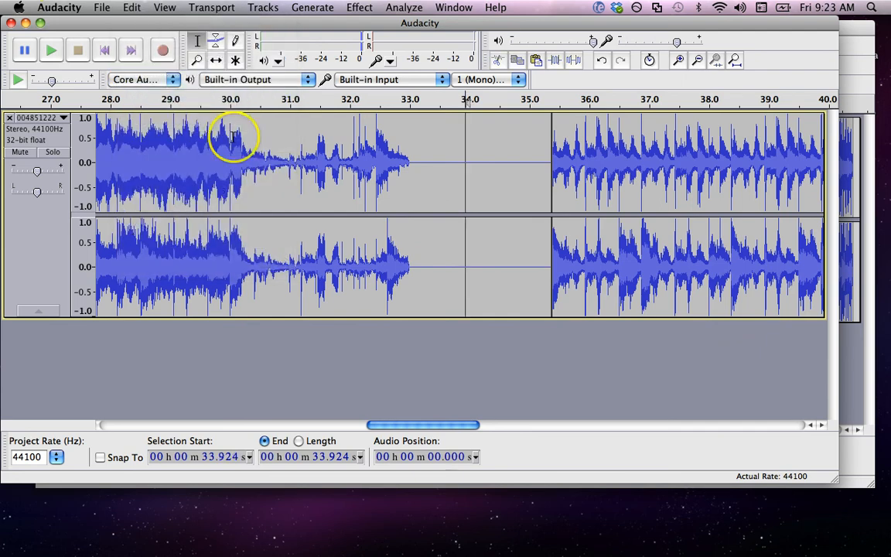
key(super+v)
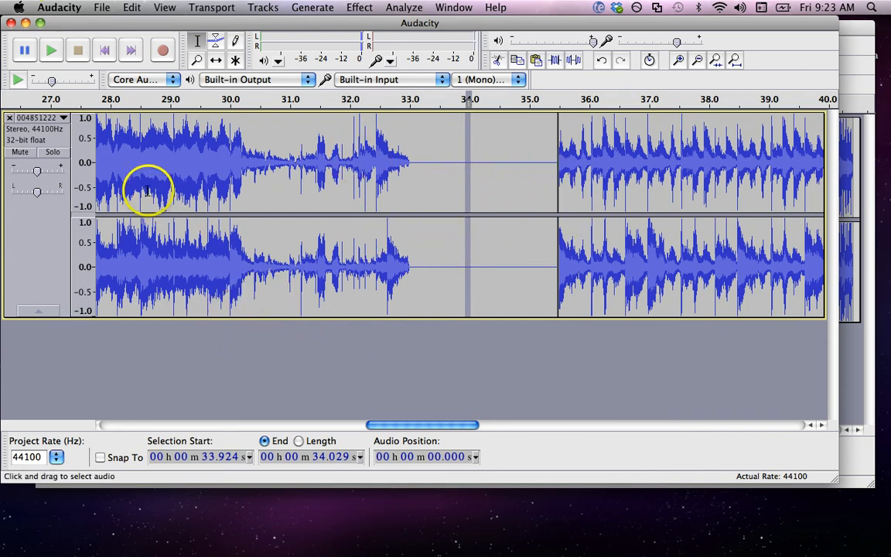
Step: Play the lengthened gap and the second copy's start, beginning at about 28.5 seconds
click(137, 166)
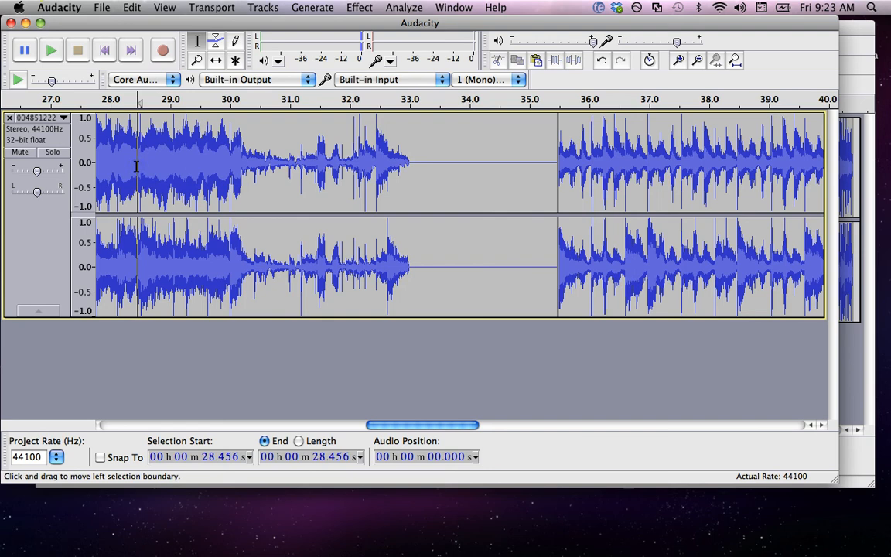
key(space)
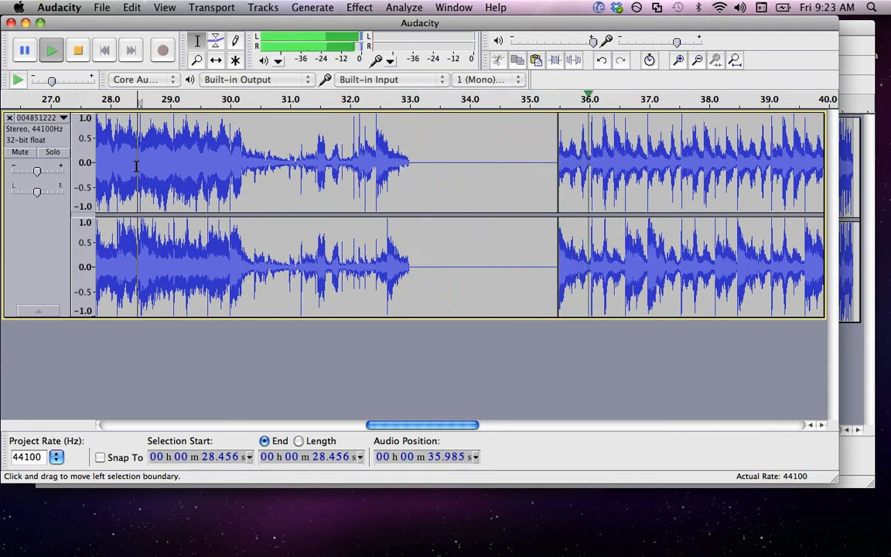
click(78, 51)
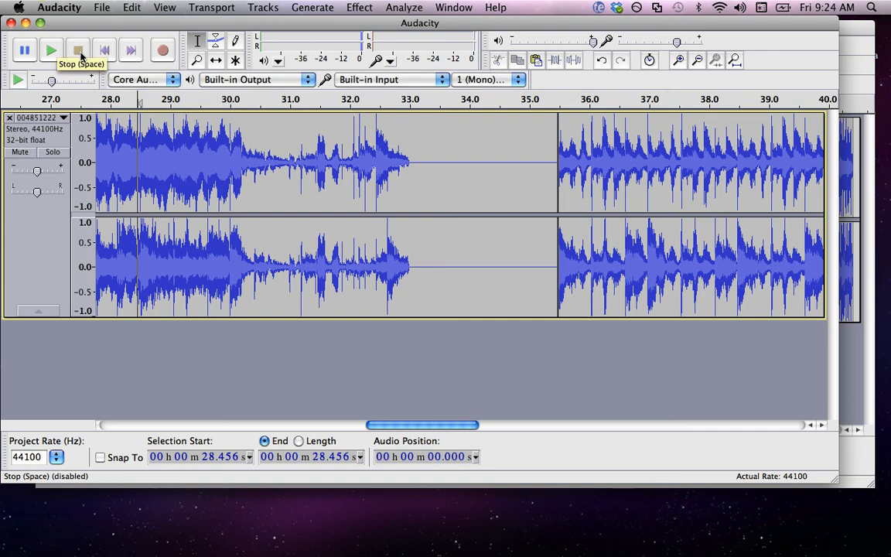
Step: Paste the copied sliver of silence into the gap again, at about 33.95 seconds
click(466, 164)
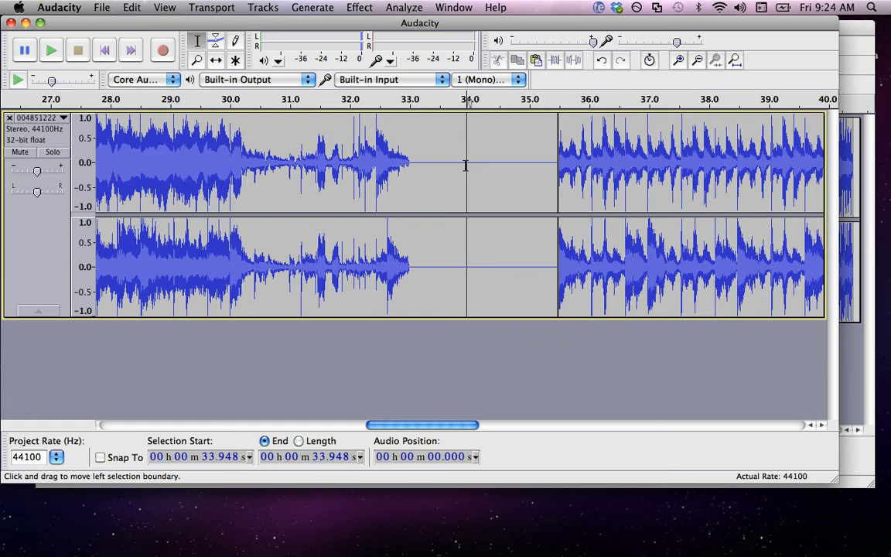
key(super+v)
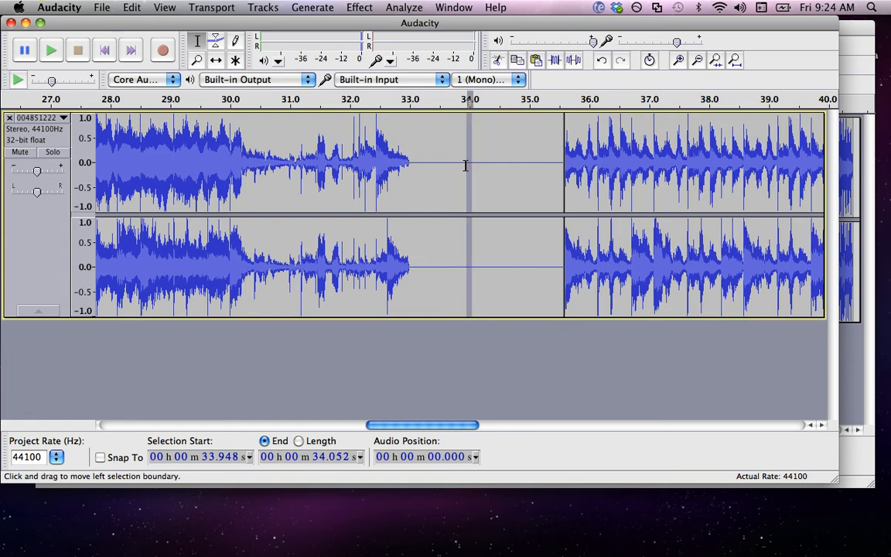
Step: Play across the lengthened gap into the second copy, starting at about 29.3 seconds
click(190, 153)
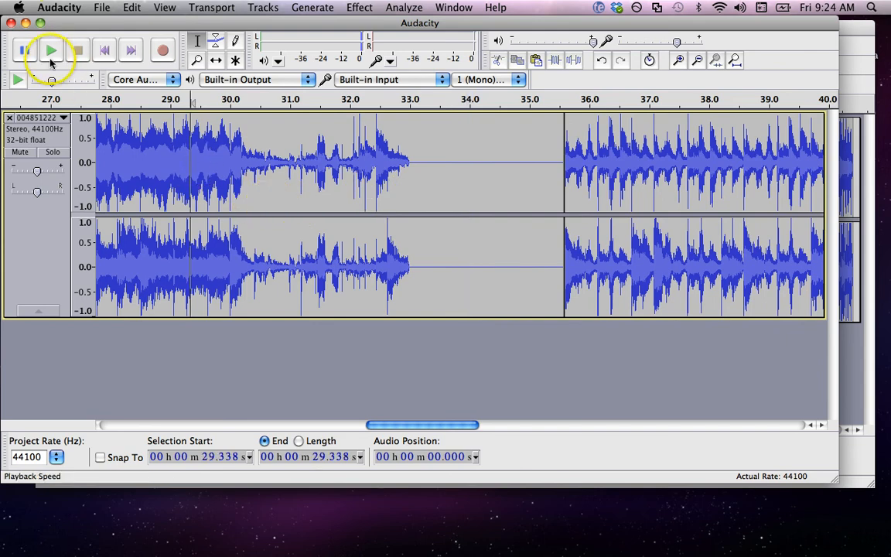
click(51, 58)
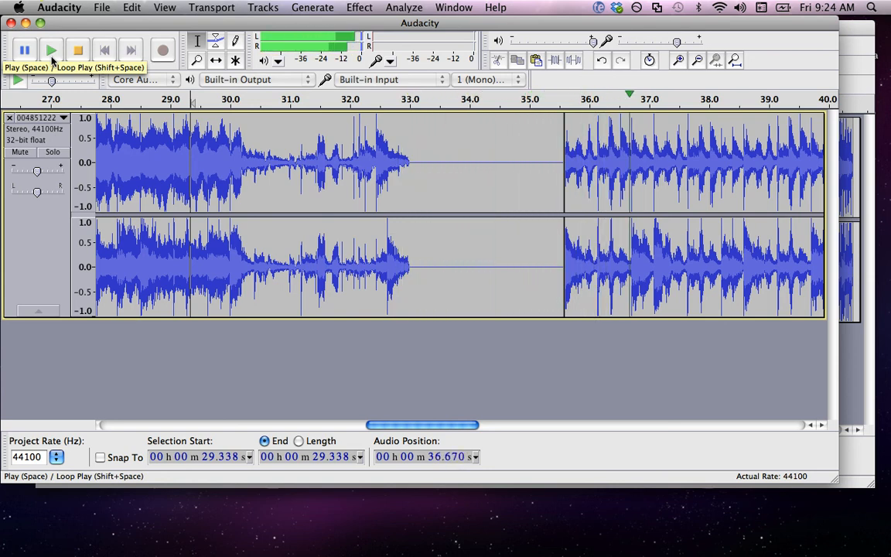
click(77, 51)
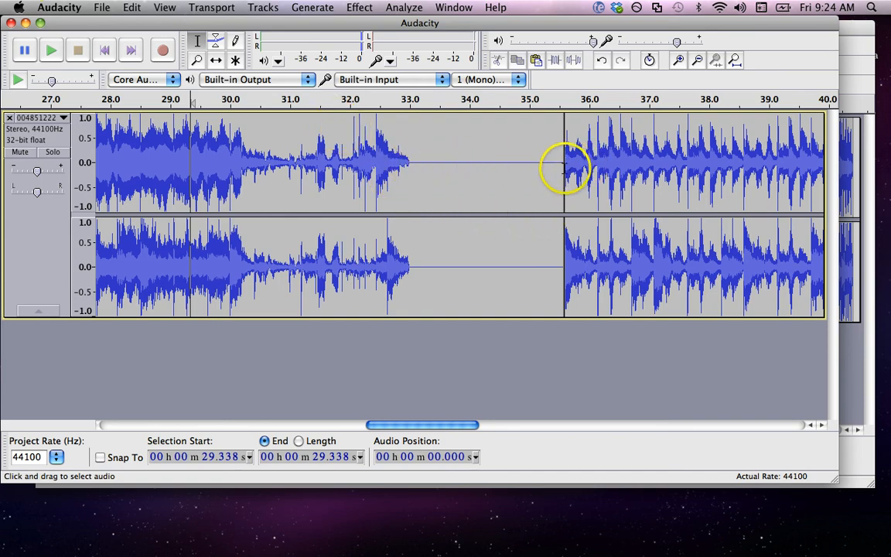
Step: Delete the second copy of the drums section, from 35.561 seconds to the end of the track
drag(447, 425, 887, 440)
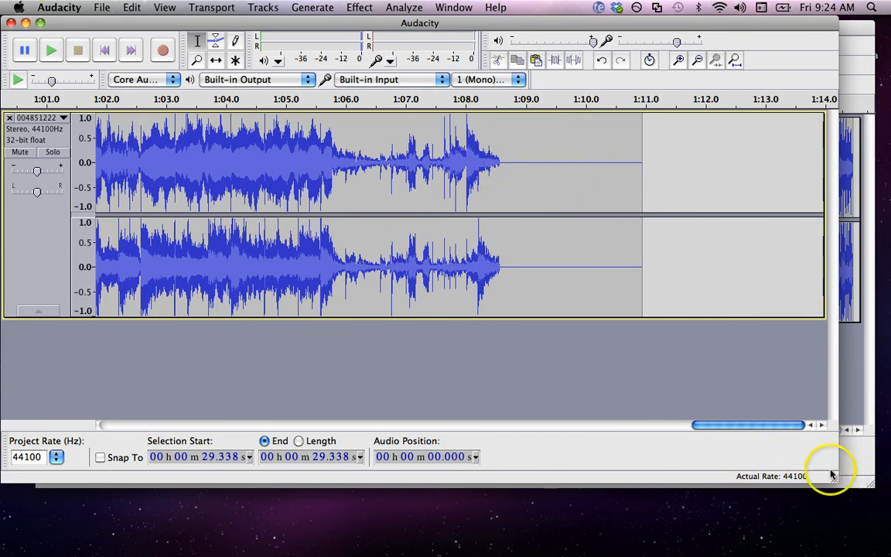
drag(803, 424, 479, 391)
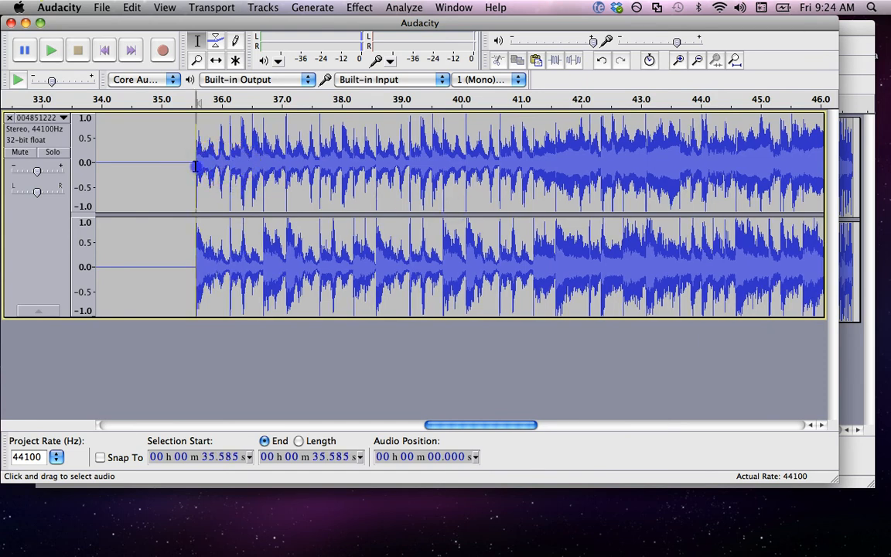
drag(515, 423, 857, 435)
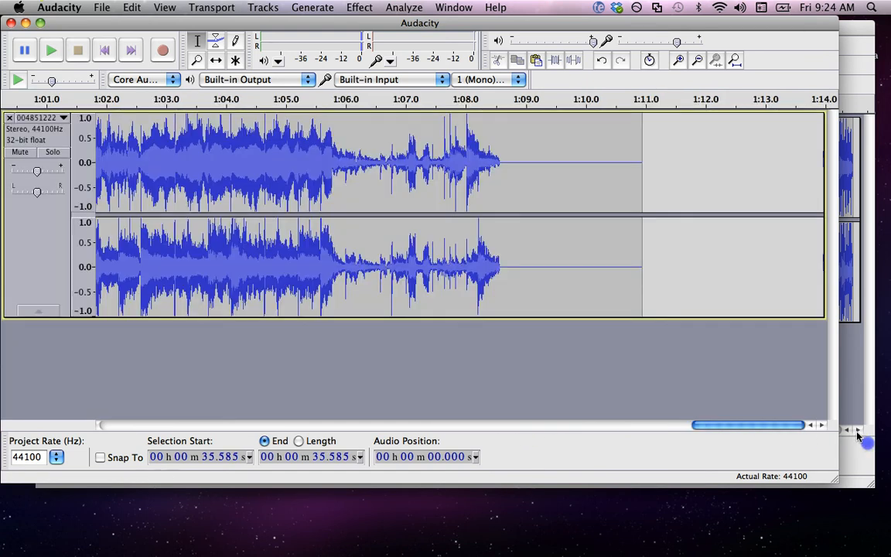
shift+click(648, 171)
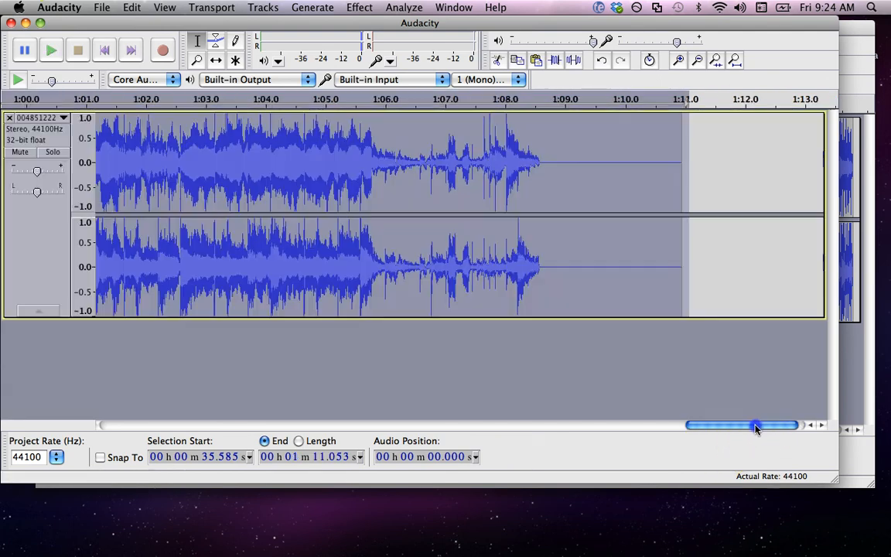
drag(761, 424, 479, 392)
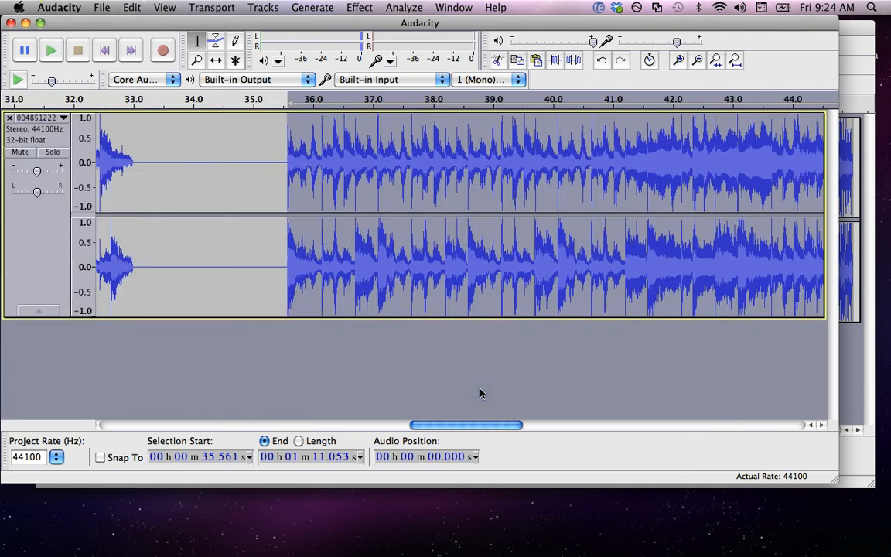
key(Delete)
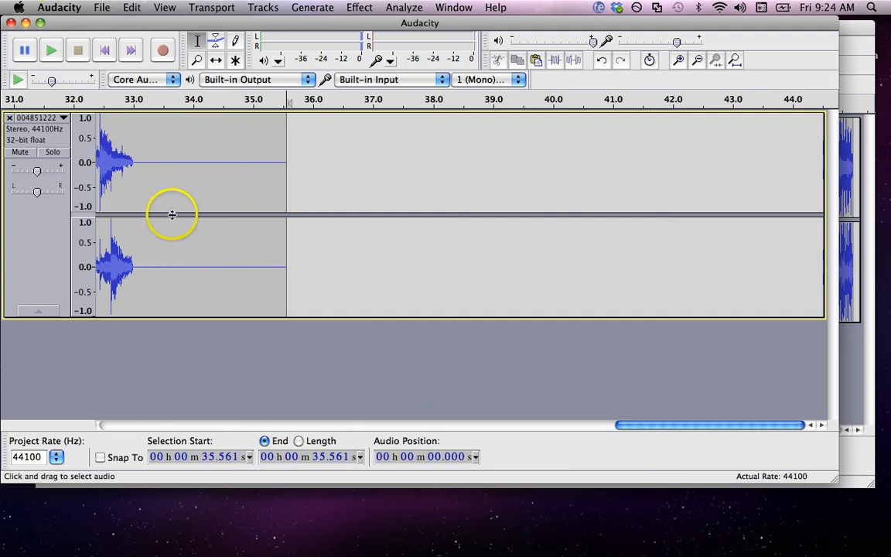
Step: Copy the whole remaining section, from the track start to 35.561 seconds, and paste it at 35.561 seconds
key(shift+j)
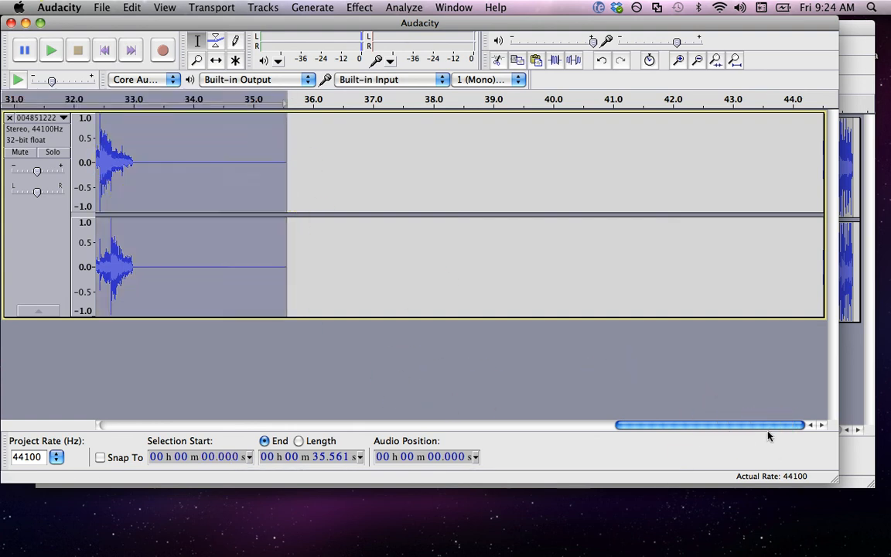
key(Right)
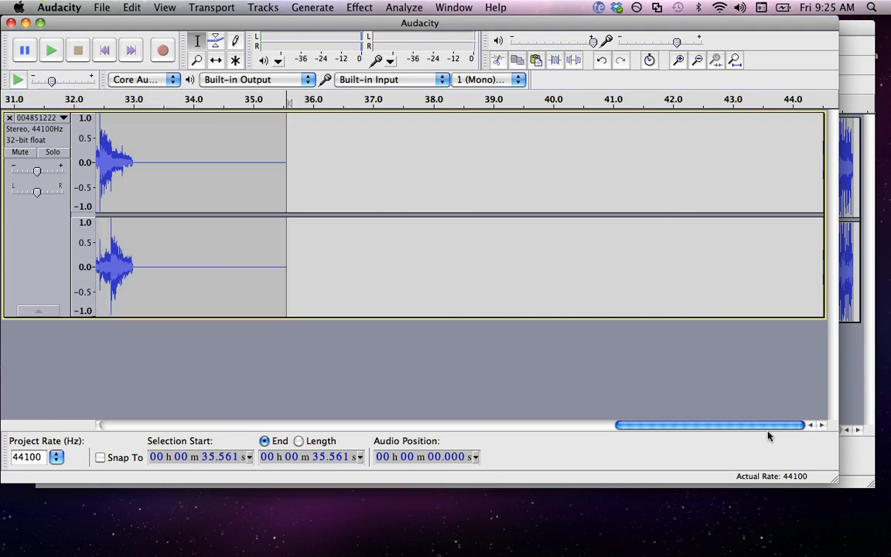
key(ctrl+v)
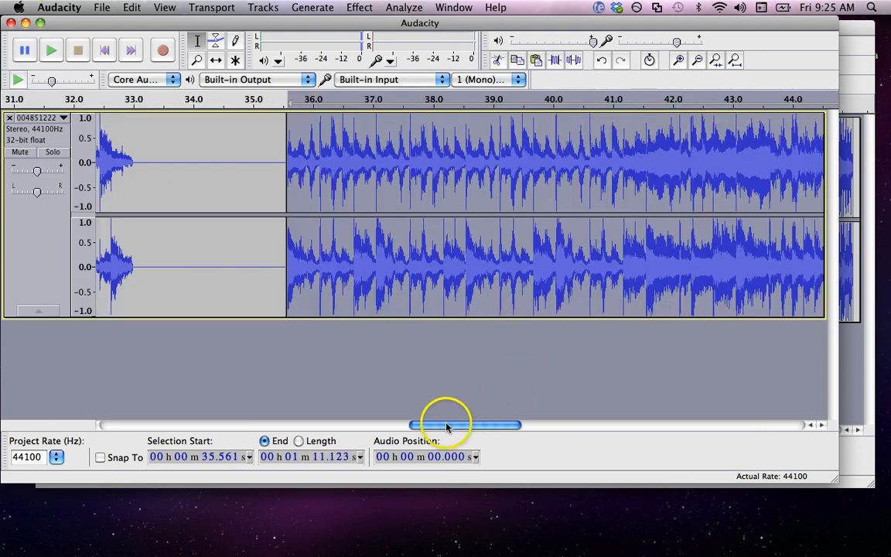
Step: Play the join between the first section and the newly pasted copy, starting at about 29.4 seconds
drag(445, 420, 397, 418)
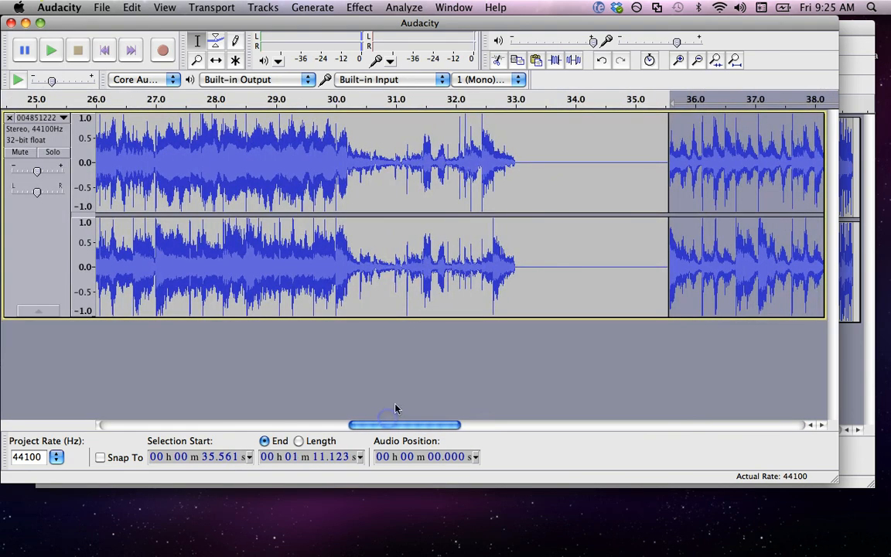
click(302, 172)
key(space)
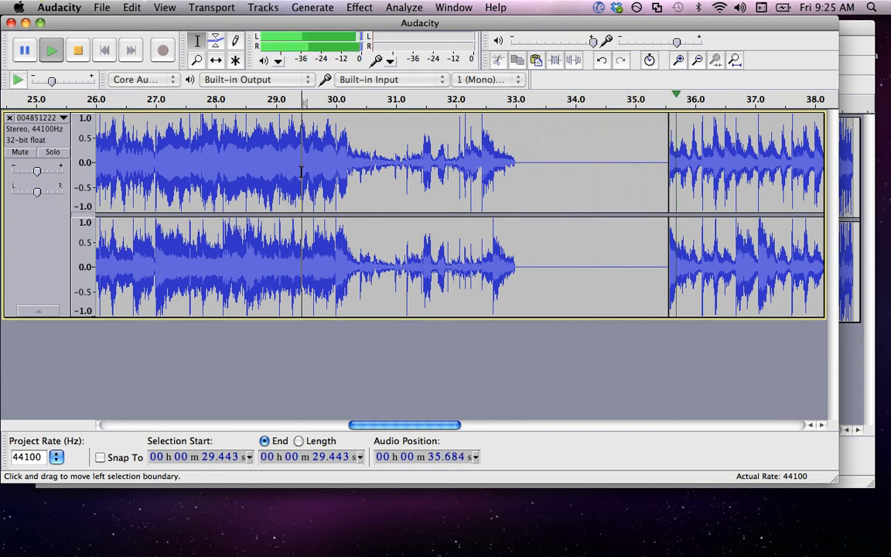
click(76, 51)
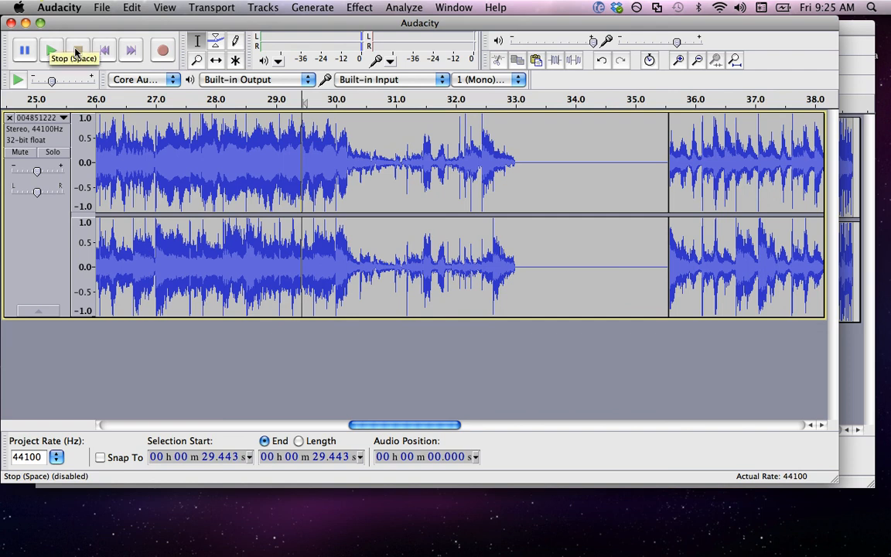